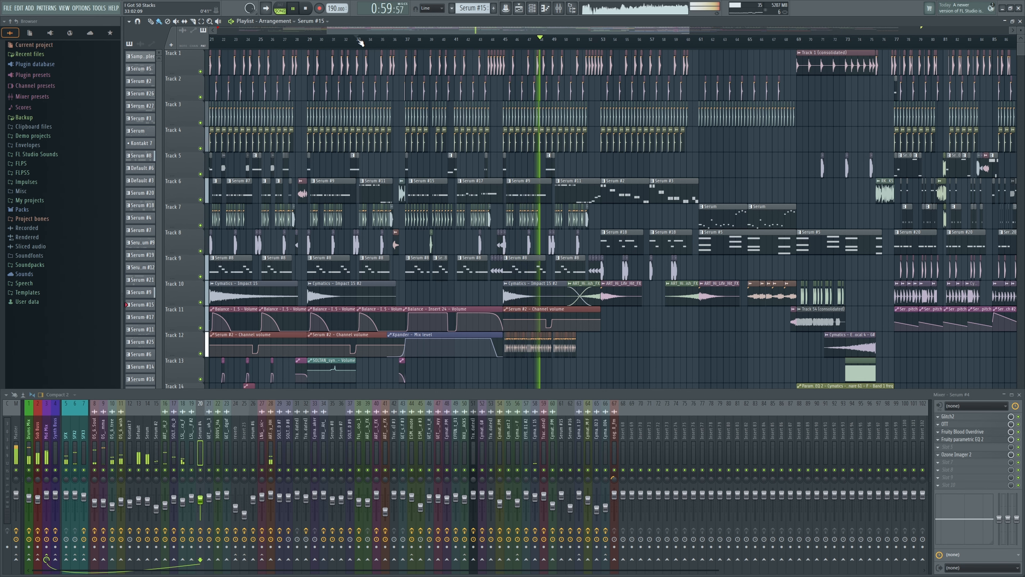
pyautogui.press('space')
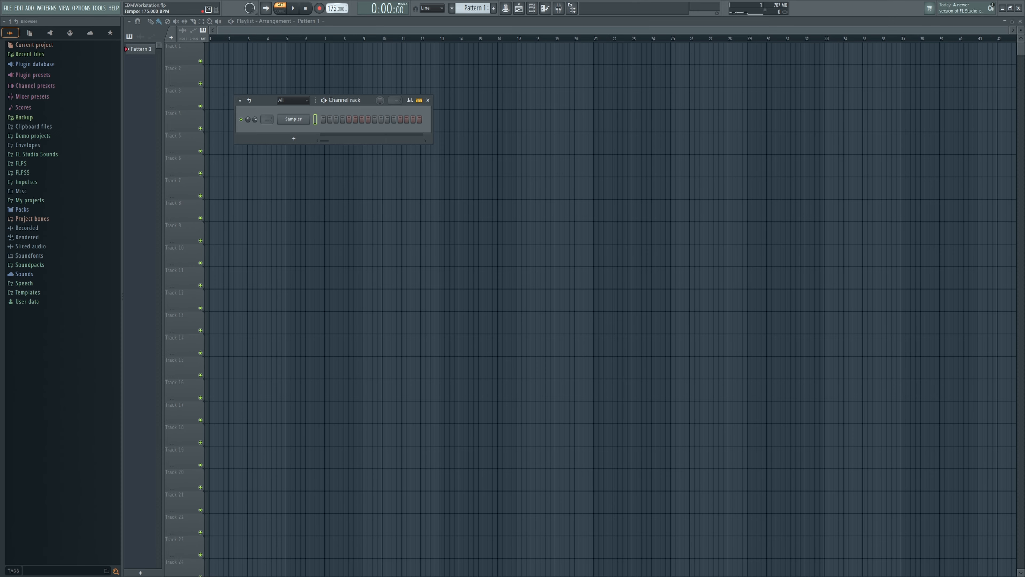
# Step: Add a Serum instrument channel to the channel rack and play back its pattern
pyautogui.click(294, 139)
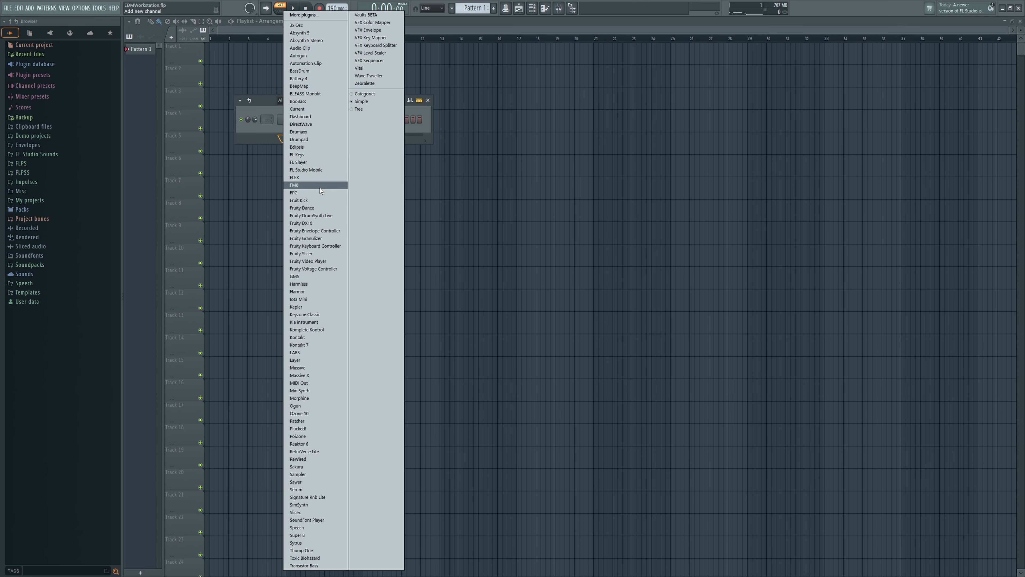
pyautogui.click(301, 489)
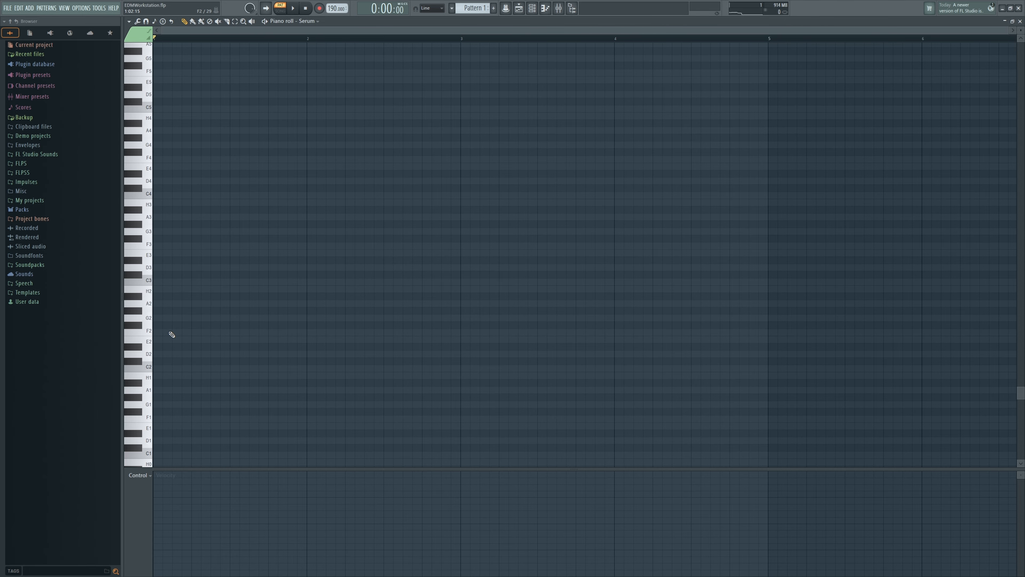
pyautogui.press('space')
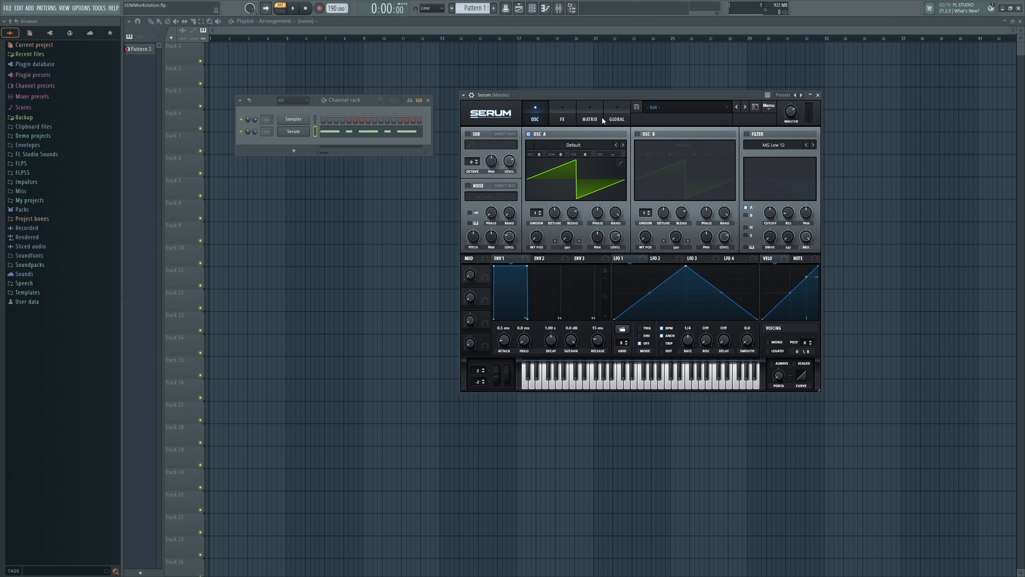
# Step: Set oscillator A to a pulse wave from Basic Shapes with 4 unison voices, 0% random phase and 50% FM (From B) warp
pyautogui.click(536, 145)
pyautogui.moveTo(567, 157)
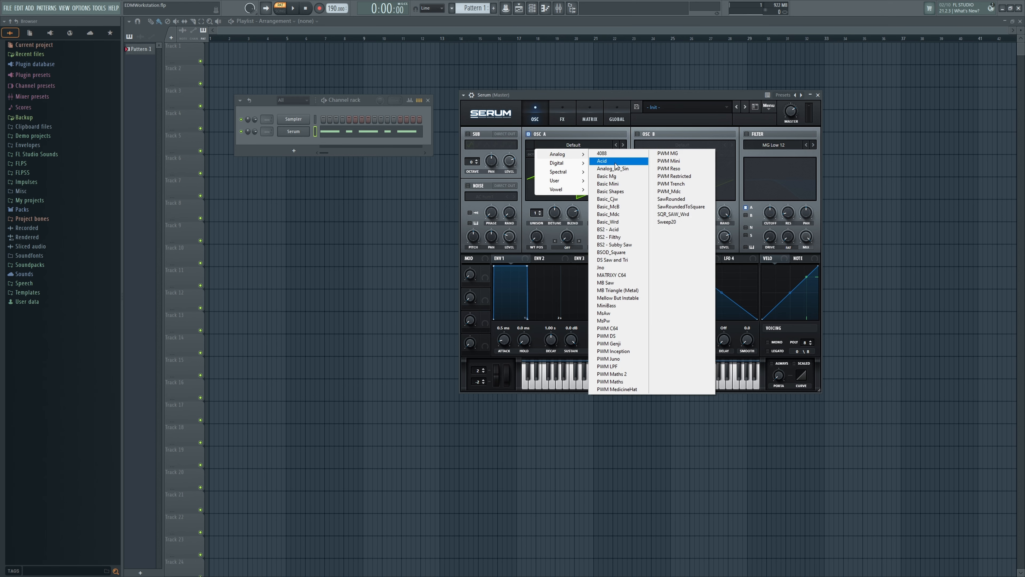
pyautogui.click(612, 192)
pyautogui.moveTo(540, 201); pyautogui.dragTo(544, 176)
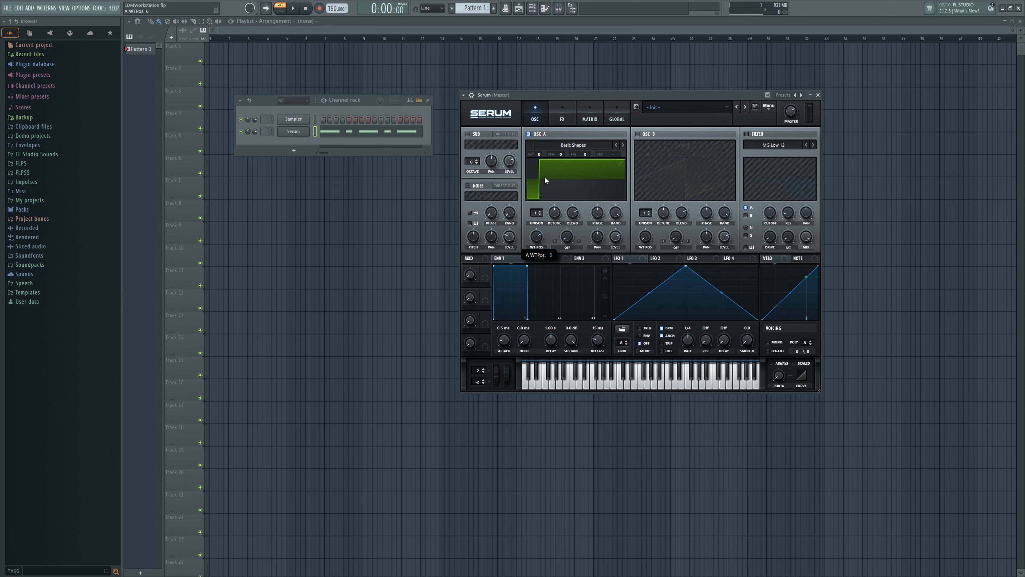
pyautogui.moveTo(536, 212)
pyautogui.mouseDown()
pyautogui.moveTo(537, 199)
pyautogui.moveTo(554, 226)
pyautogui.mouseUp()
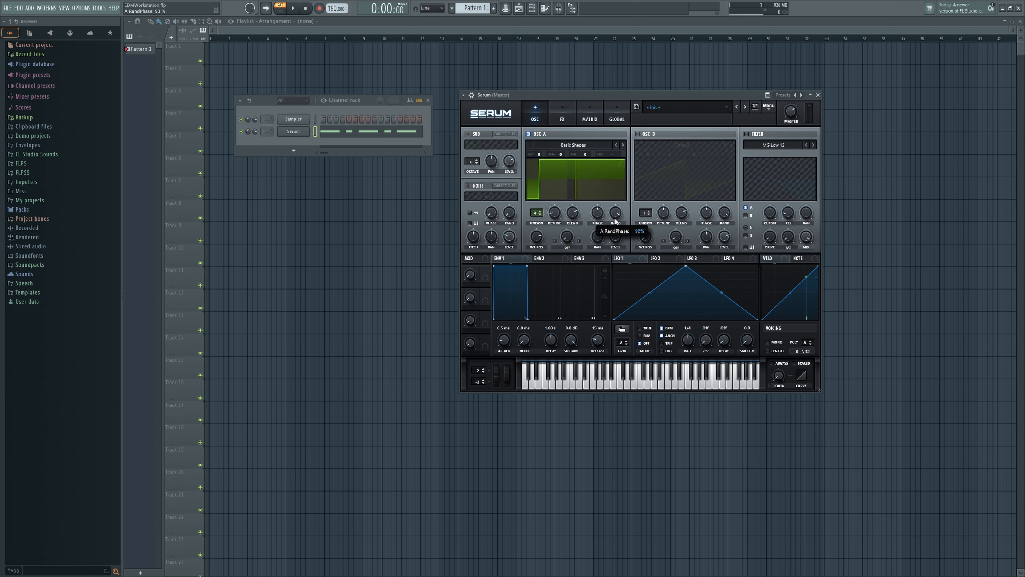
pyautogui.click(567, 246)
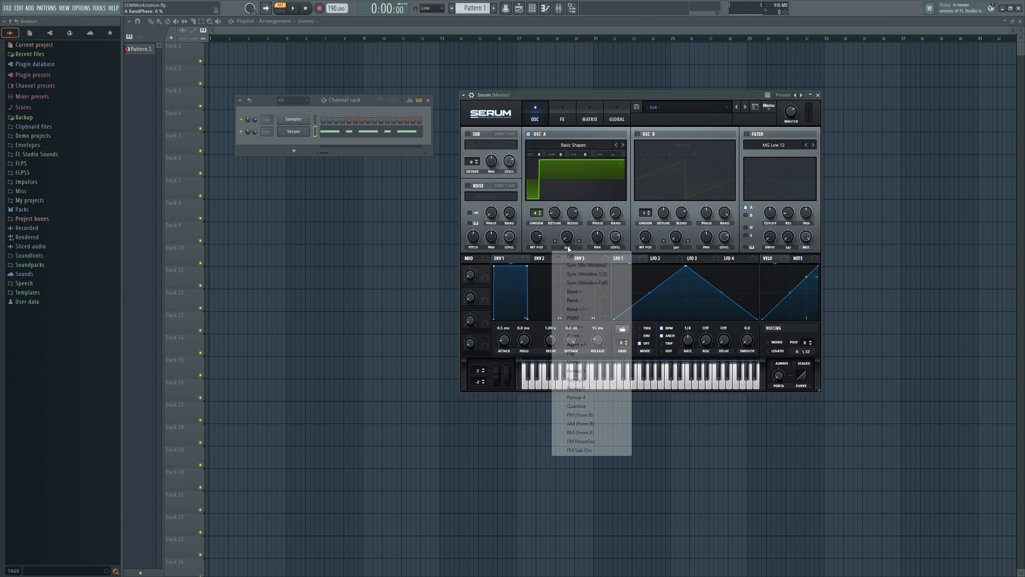
pyautogui.click(589, 416)
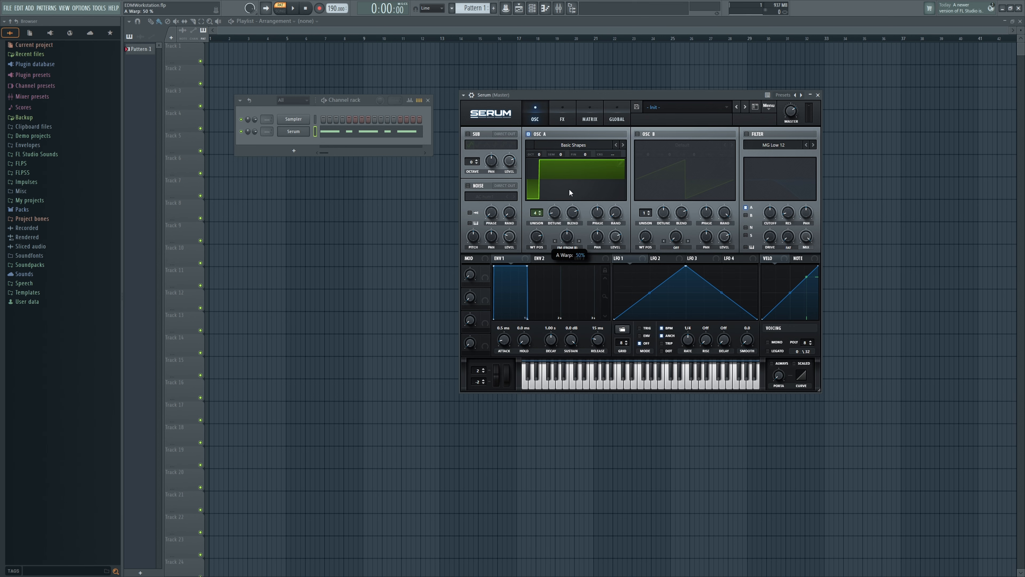
# Step: Enable oscillator B with the triangle wave at position 3 of Basic Shapes, and turn down its random phase and level
pyautogui.click(637, 134)
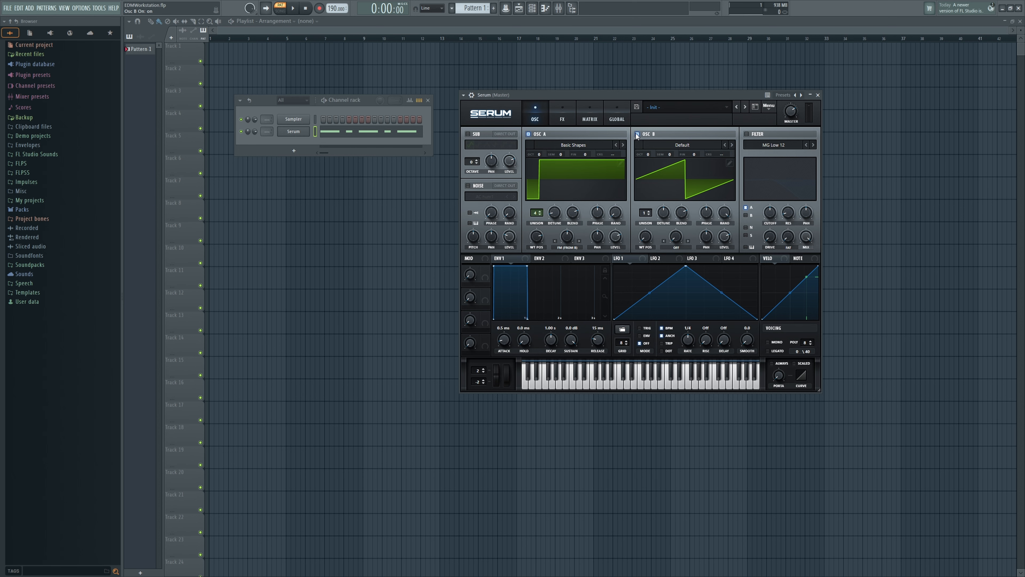
pyautogui.click(677, 145)
pyautogui.moveTo(670, 154)
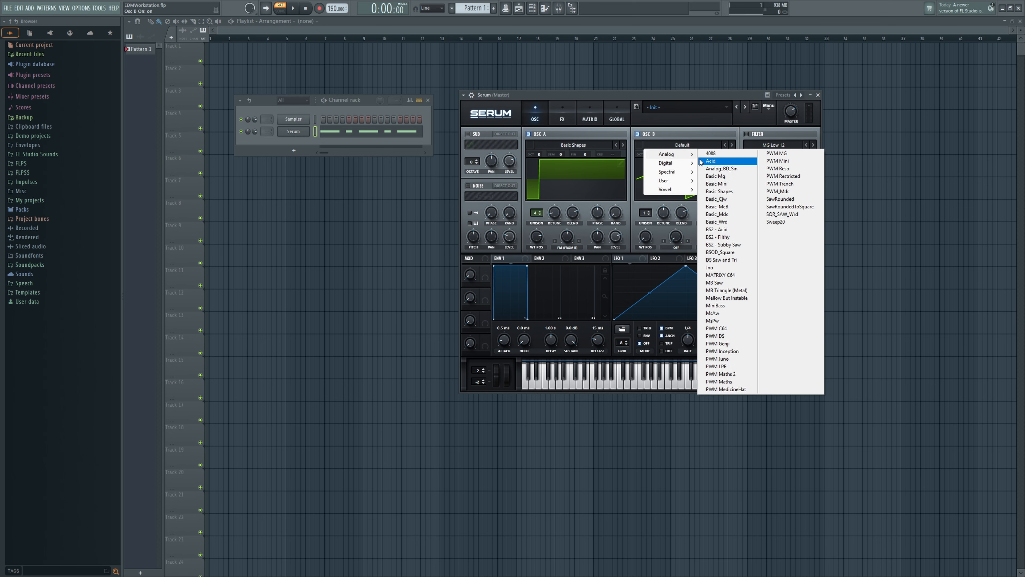
pyautogui.click(719, 192)
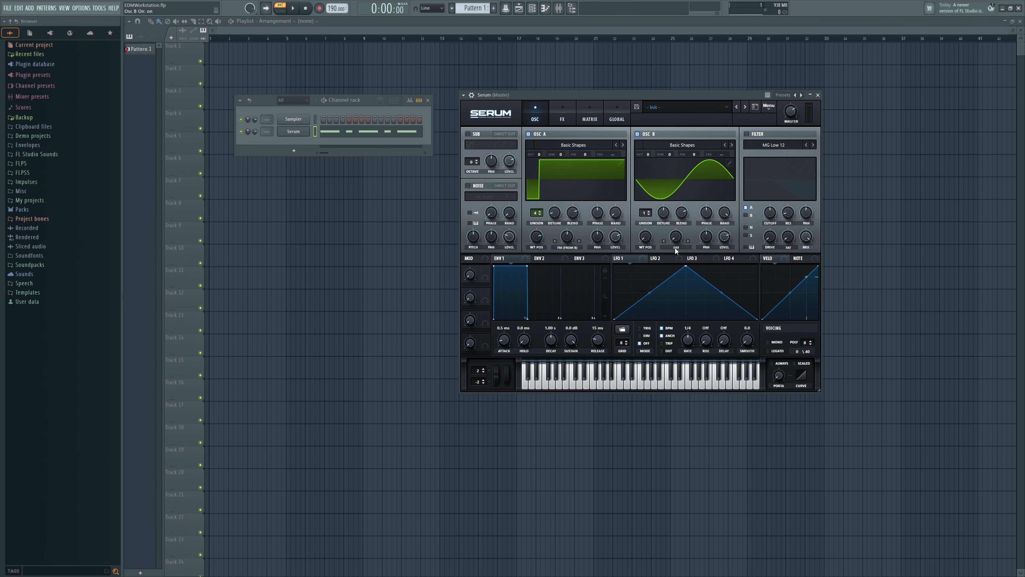
pyautogui.moveTo(651, 227); pyautogui.dragTo(652, 216)
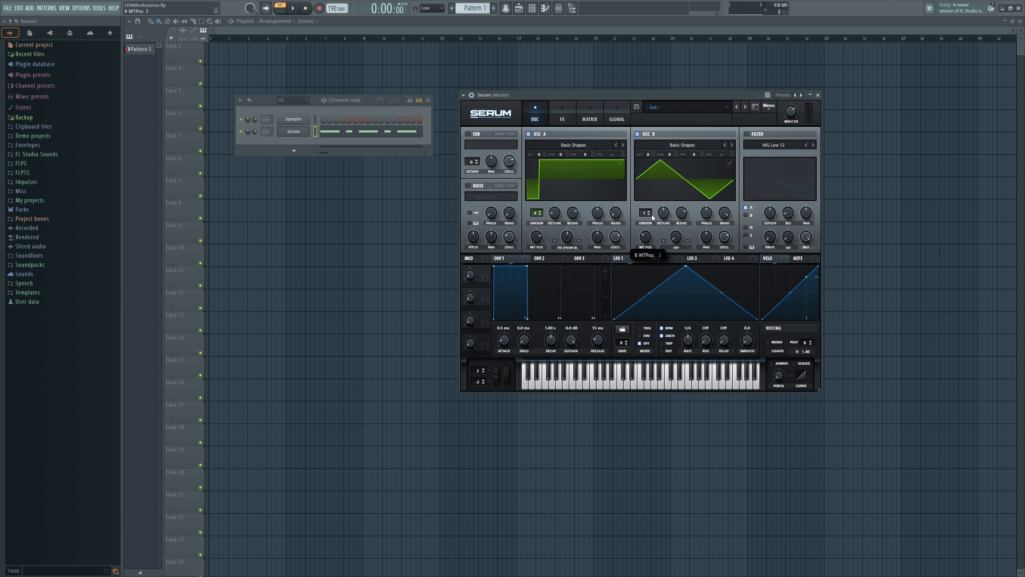
pyautogui.moveTo(722, 212); pyautogui.dragTo(721, 311)
pyautogui.moveTo(726, 239); pyautogui.dragTo(714, 313)
# Step: Set oscillator B's warp mode to Bend +/- with the amount near its neutral middle, so the wave is almost triangular
pyautogui.click(677, 246)
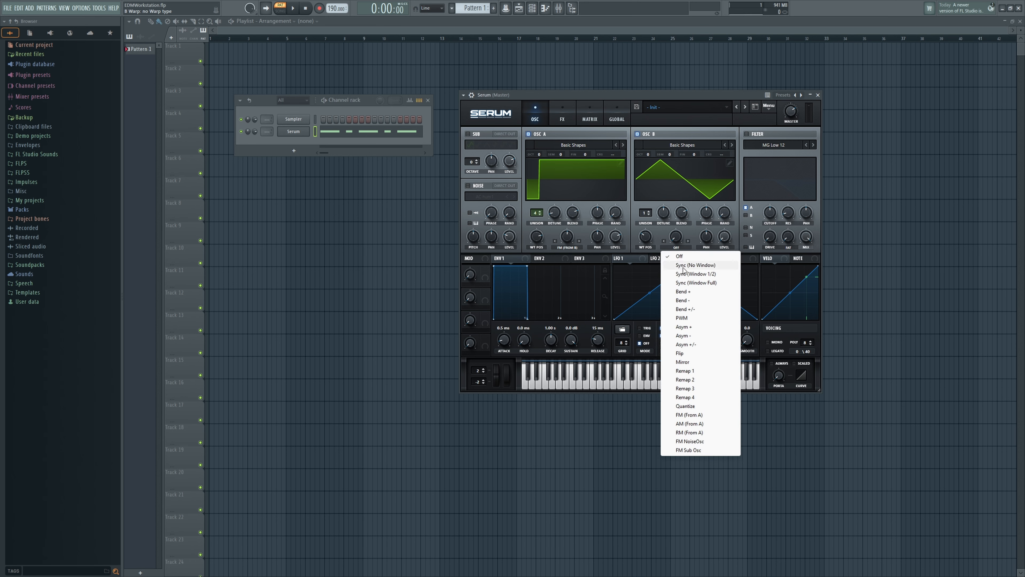
pyautogui.click(693, 310)
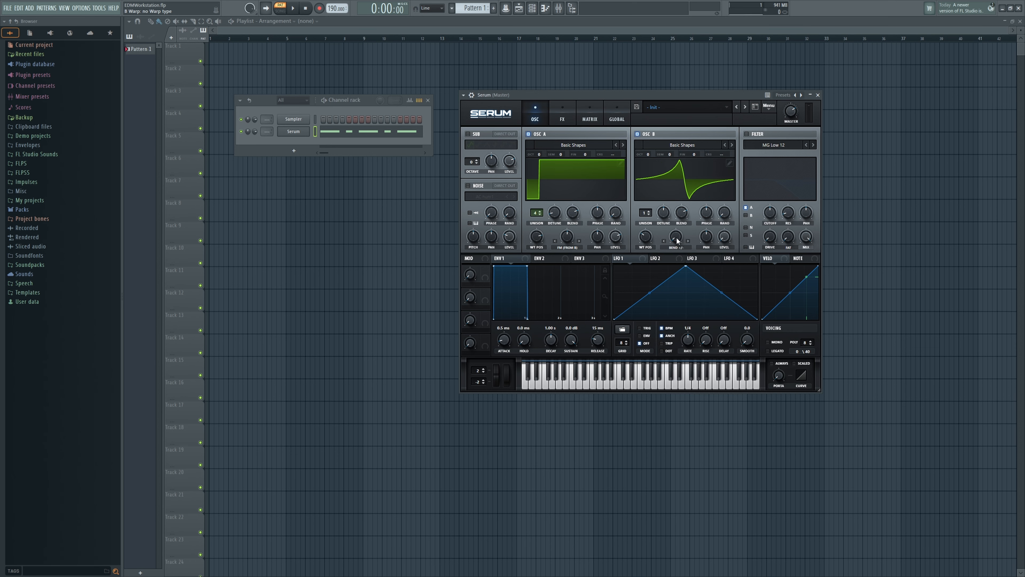
pyautogui.moveTo(675, 236); pyautogui.dragTo(680, 203)
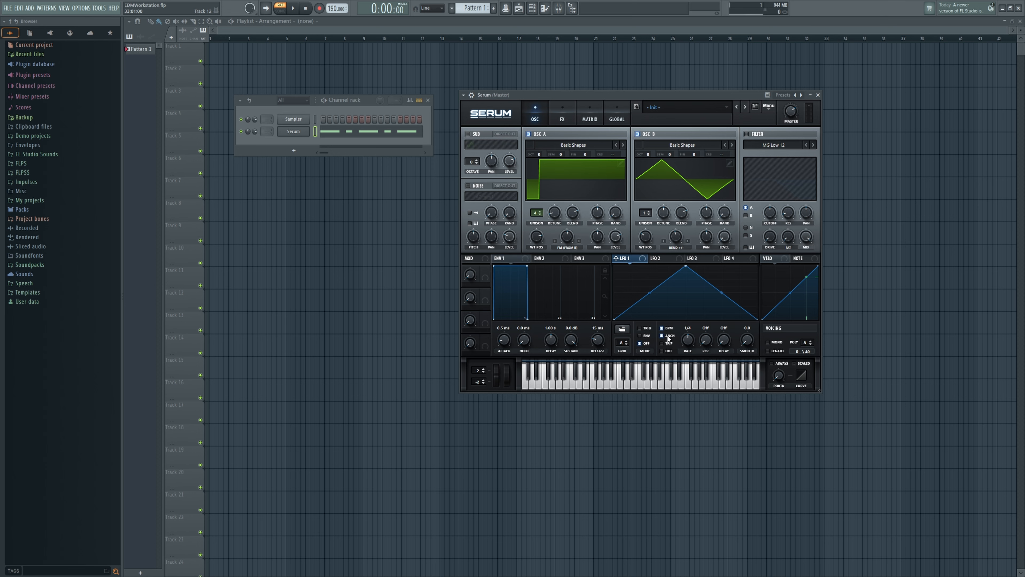
# Step: Shape LFO 1 with an early peak in Trig mode at a 1/2 rate, and assign it to oscillator B's warp at -43
pyautogui.click(642, 329)
pyautogui.moveTo(685, 348); pyautogui.dragTo(685, 346)
pyautogui.moveTo(685, 266); pyautogui.dragTo(650, 265)
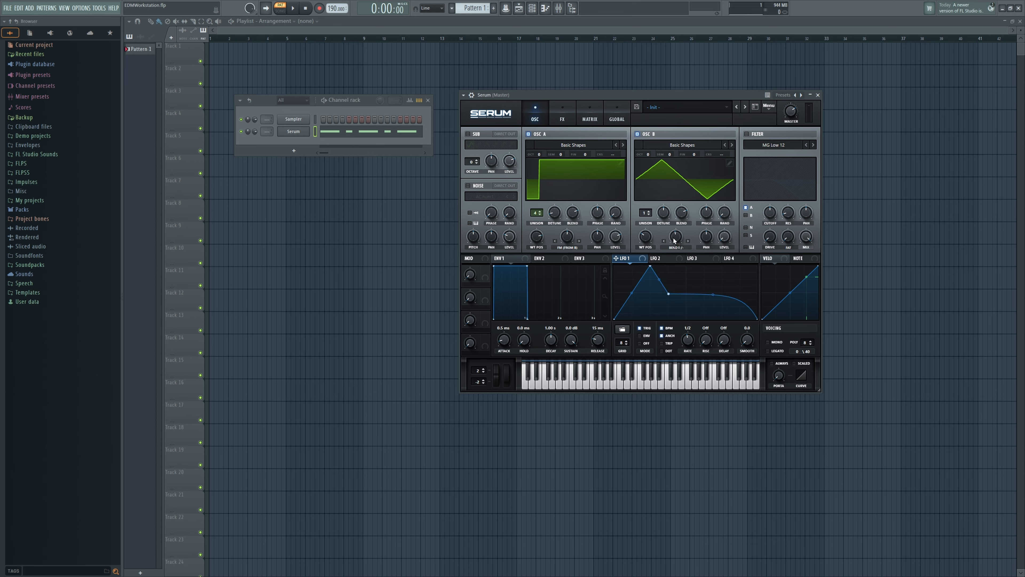
pyautogui.moveTo(676, 237); pyautogui.dragTo(659, 265)
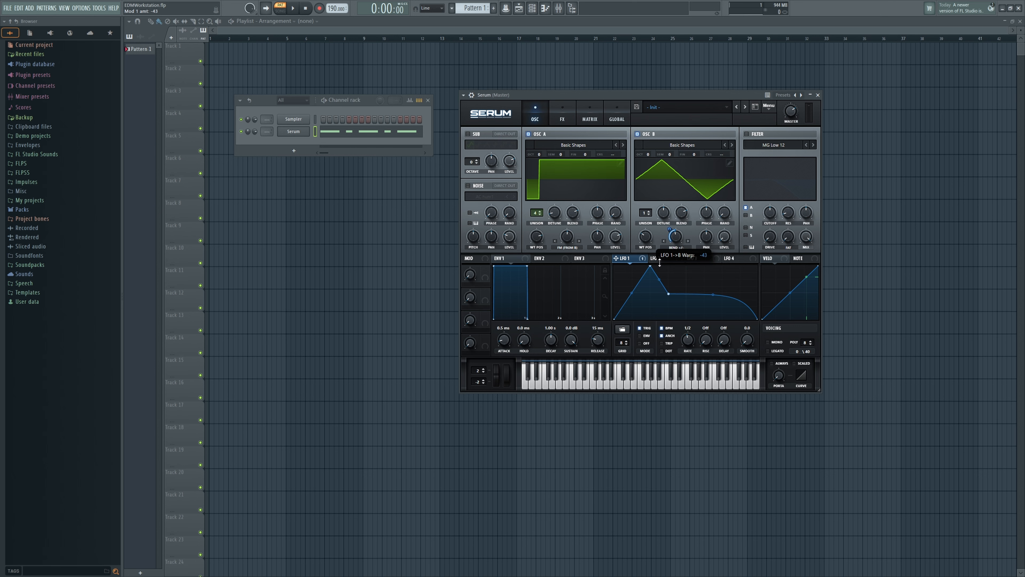
# Step: Shape LFO 2 with an early peak and a rounded fall in Trig mode, and assign it to oscillator A's warp at -9
pyautogui.click(672, 259)
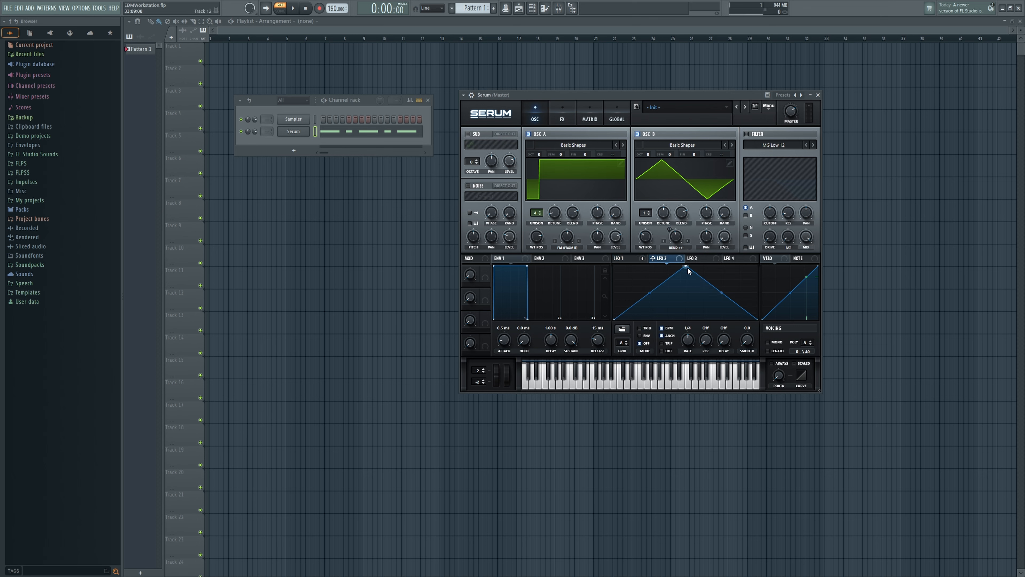
pyautogui.moveTo(686, 267); pyautogui.dragTo(634, 266)
pyautogui.click(640, 329)
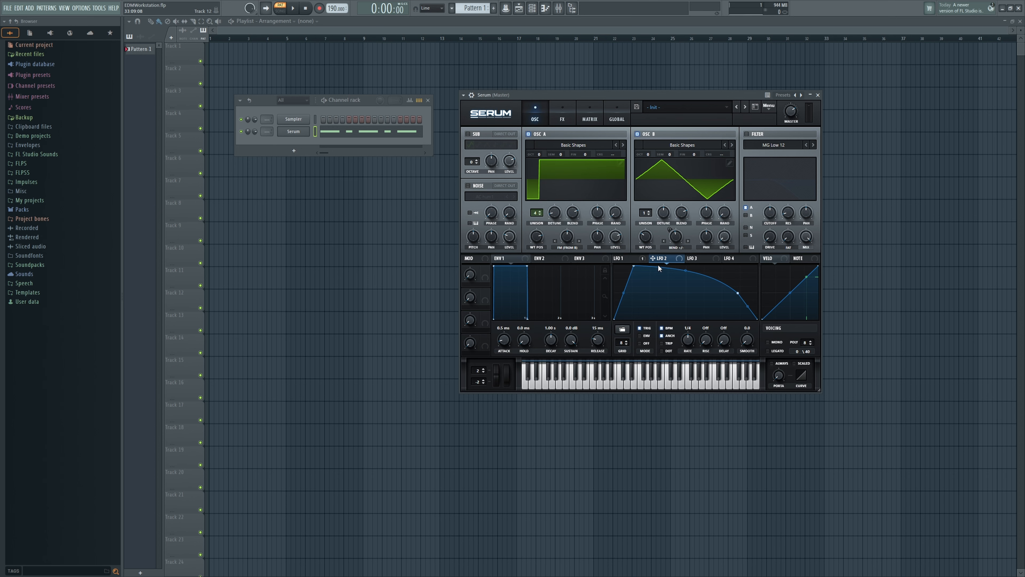
pyautogui.moveTo(600, 258); pyautogui.dragTo(559, 244)
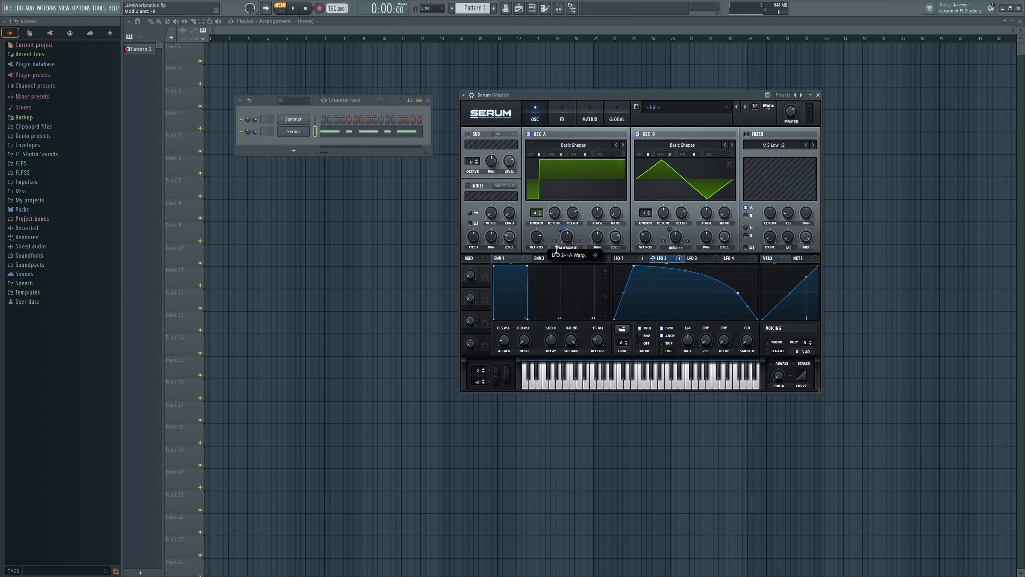
# Step: Enable a High 24 filter with raised resonance and 27% drive, and modulate its cutoff with LFO 2
pyautogui.click(746, 134)
pyautogui.click(758, 145)
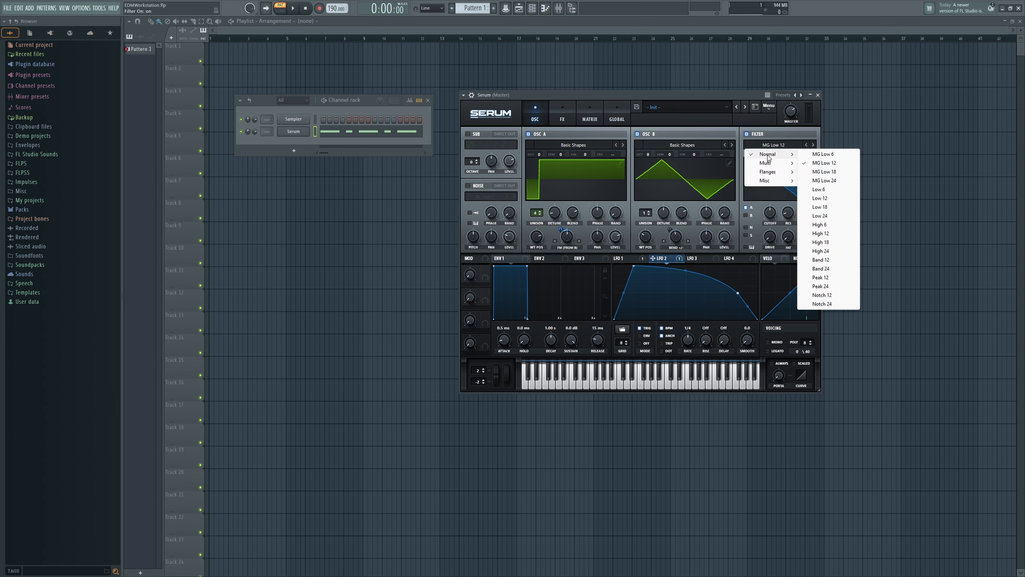
pyautogui.click(827, 252)
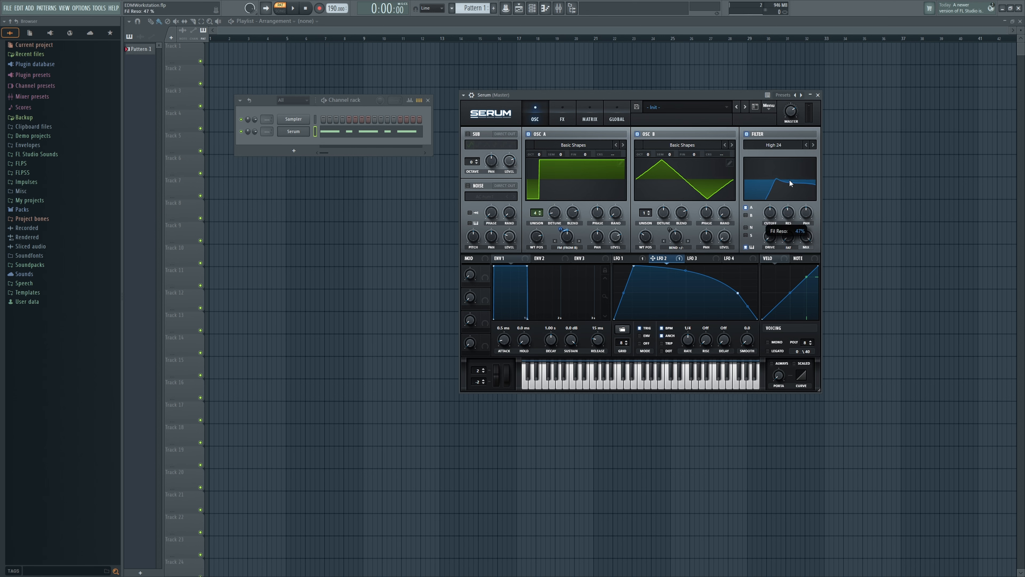
pyautogui.moveTo(791, 166); pyautogui.dragTo(793, 156)
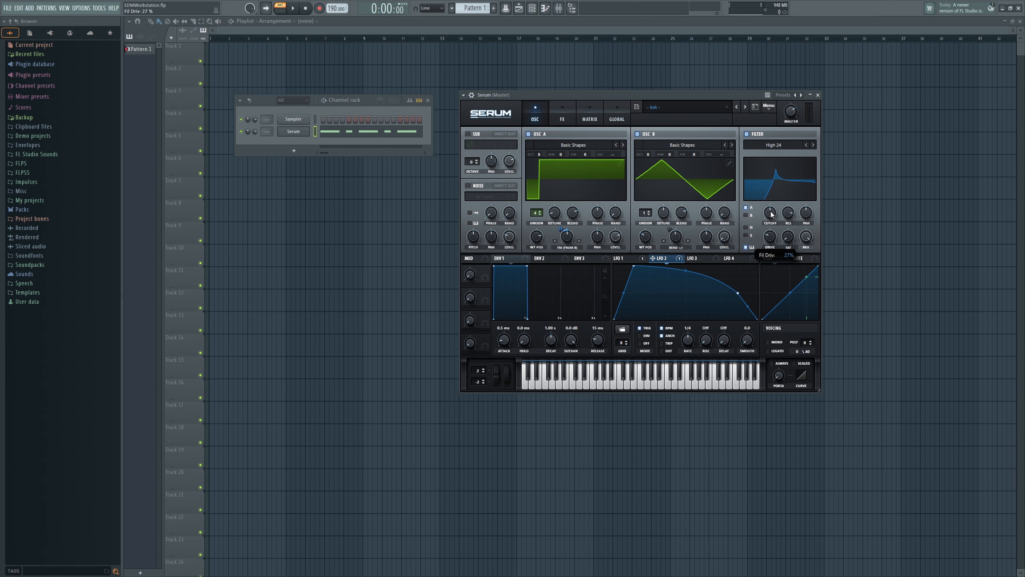
pyautogui.moveTo(771, 215)
pyautogui.mouseDown()
pyautogui.moveTo(756, 234)
pyautogui.moveTo(769, 214)
pyautogui.moveTo(755, 211)
pyautogui.mouseUp()
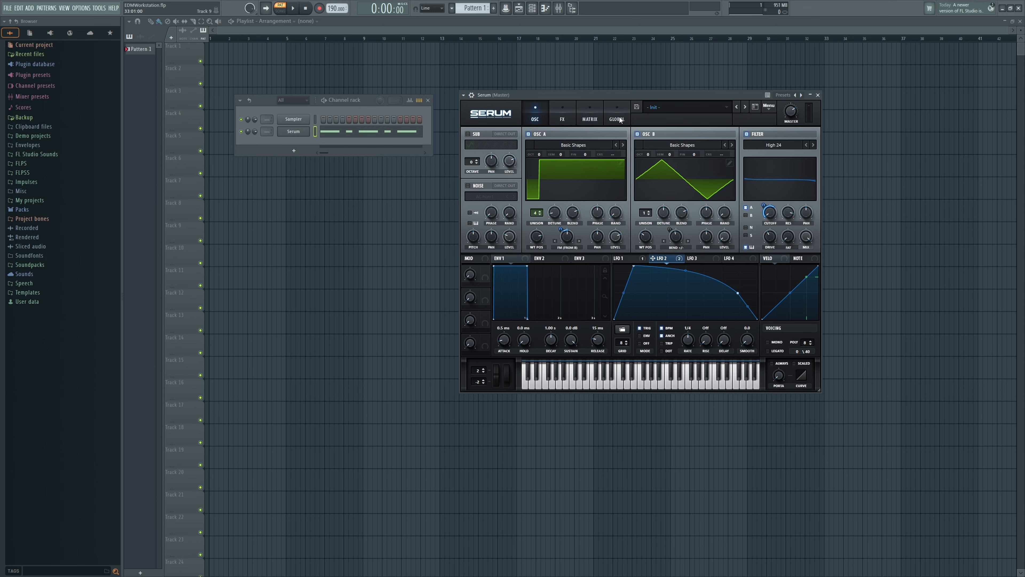
# Step: Raise oscillator B by 3 octaves and audition the pattern
pyautogui.moveTo(647, 154); pyautogui.dragTo(654, 118)
pyautogui.press('space')
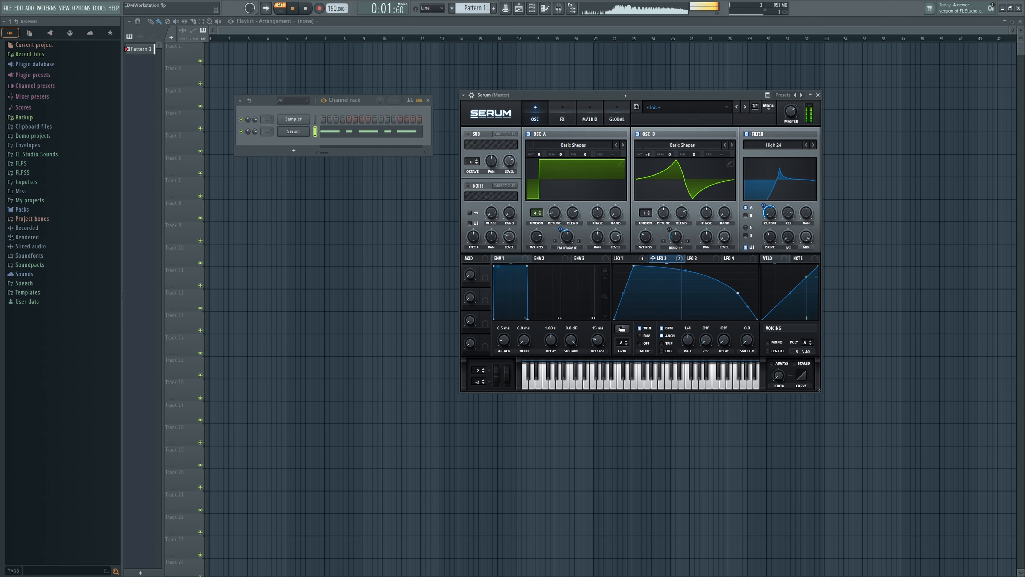
pyautogui.press('space')
# Step: Enable the Hyper/Dimension effect with Hyper unison set to 2 and Retrig on
pyautogui.click(562, 114)
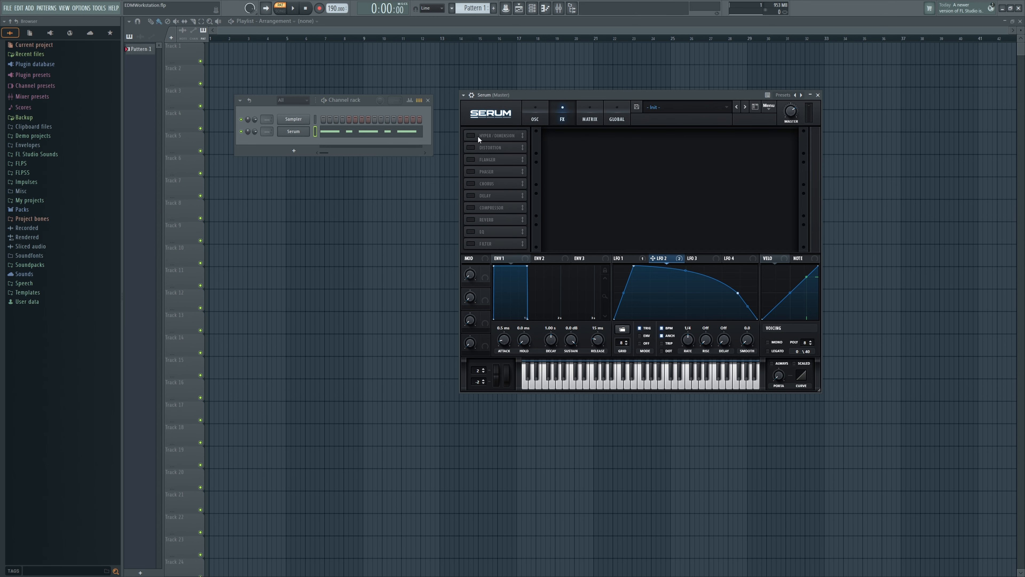
pyautogui.click(470, 136)
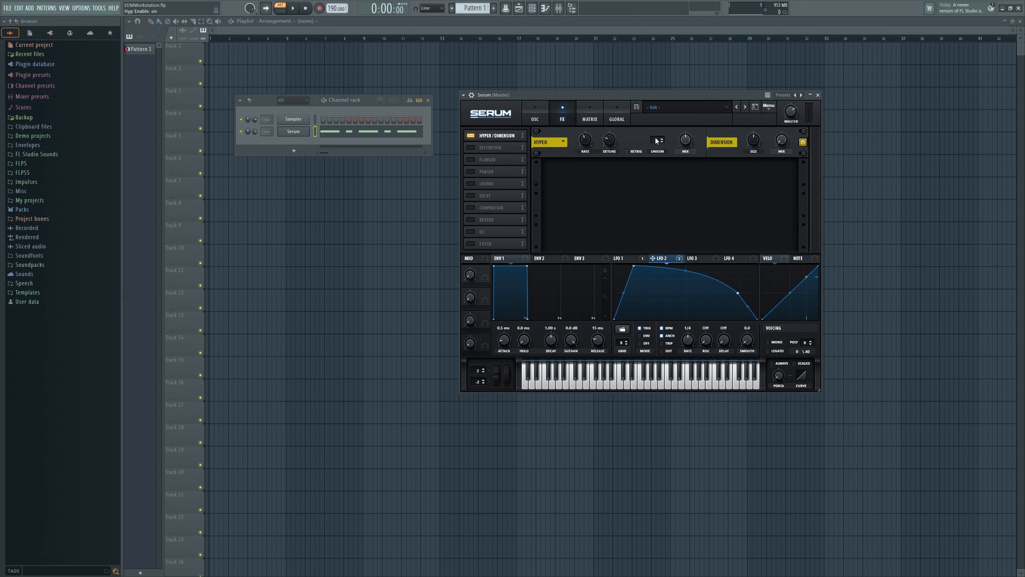
pyautogui.scroll(1, 656, 140)
pyautogui.click(627, 151)
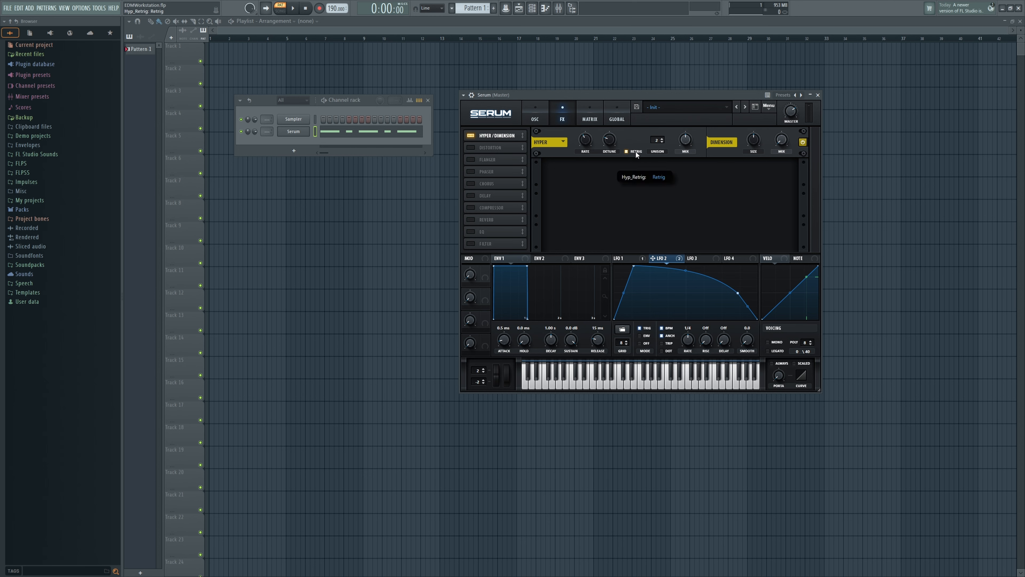
# Step: Enable the EQ directly after Hyper/Dimension and set both of its bands to the Peak type
pyautogui.click(470, 232)
pyautogui.moveTo(486, 231); pyautogui.dragTo(502, 151)
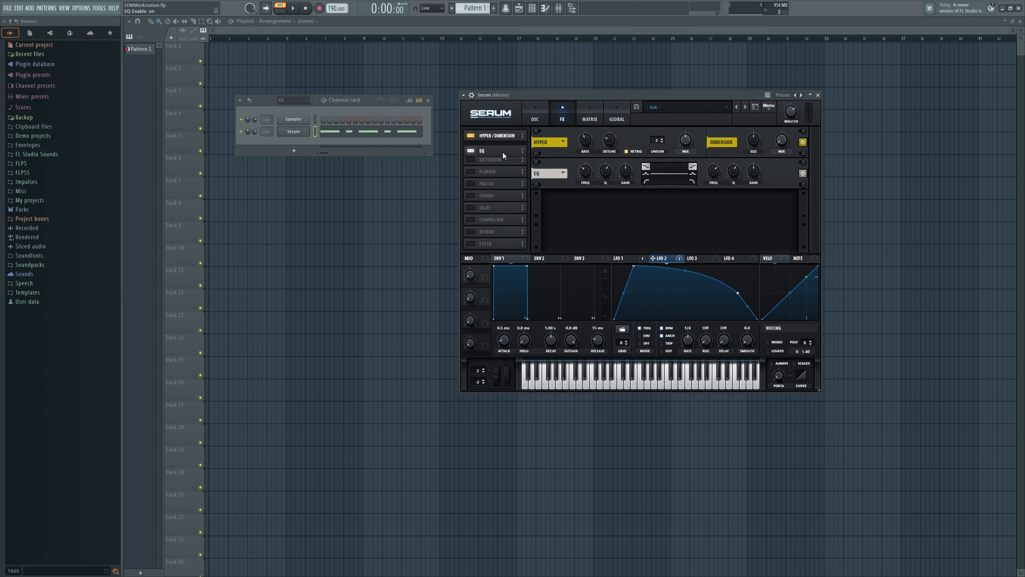
pyautogui.click(646, 174)
pyautogui.click(693, 173)
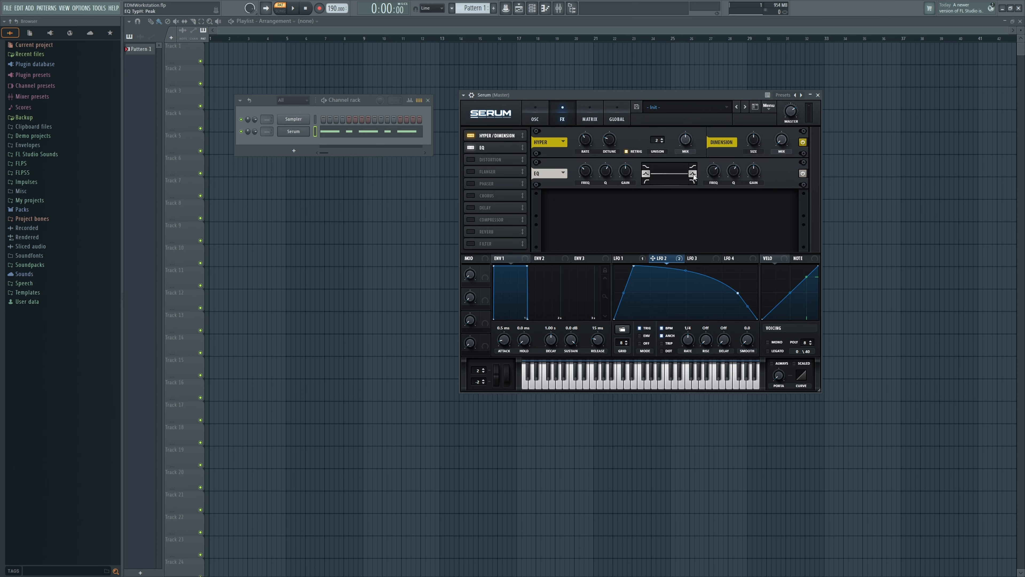
# Step: Boost a low-frequency peak on the EQ's first band and a high-frequency peak by about 5.3 dB on its second band
pyautogui.moveTo(585, 171)
pyautogui.mouseDown()
pyautogui.moveTo(587, 155)
pyautogui.moveTo(578, 168)
pyautogui.mouseUp()
pyautogui.scroll(2, 605, 174)
pyautogui.moveTo(623, 168); pyautogui.dragTo(624, 159)
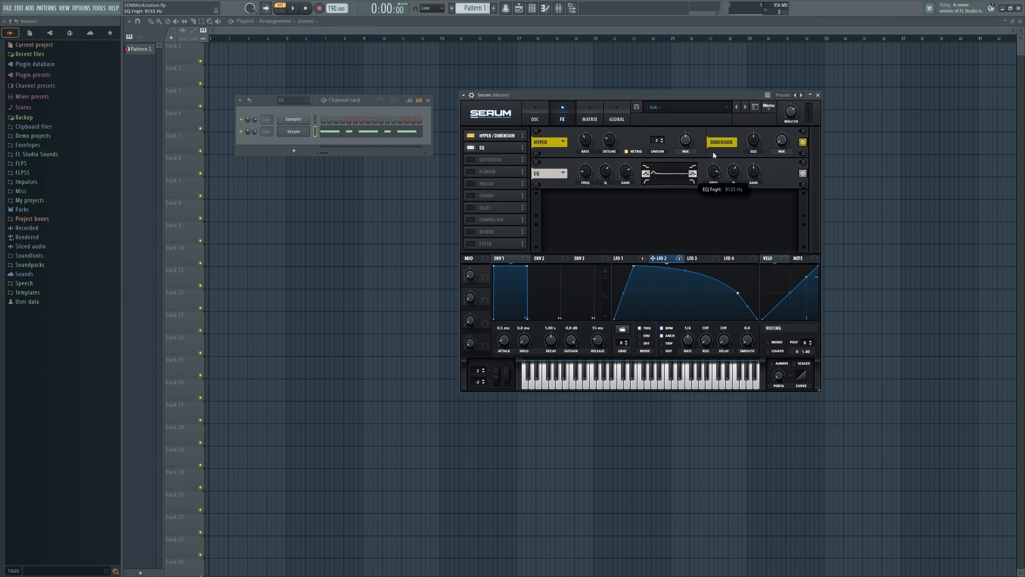
pyautogui.moveTo(713, 152); pyautogui.dragTo(712, 144)
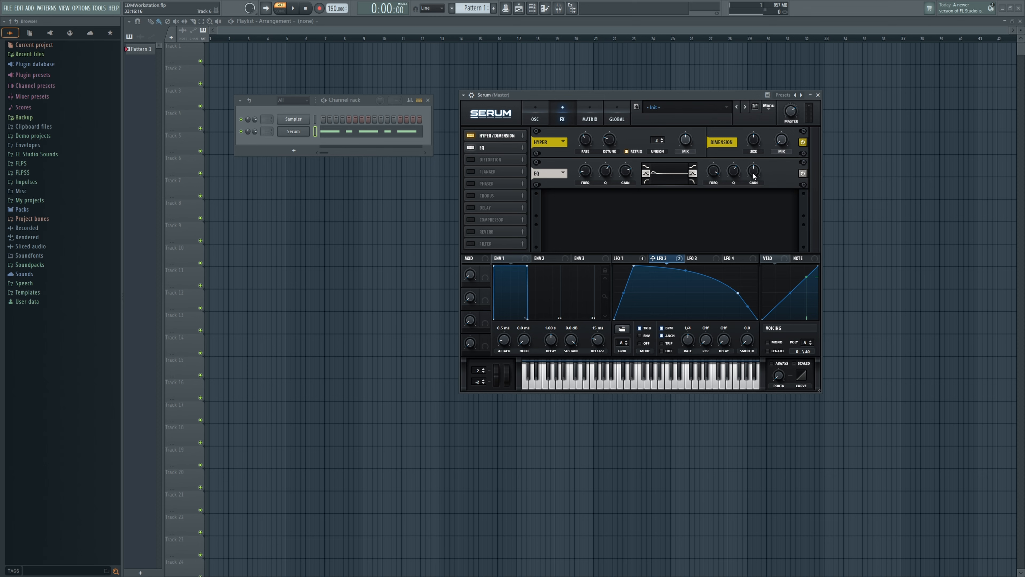
pyautogui.moveTo(754, 173); pyautogui.dragTo(753, 165)
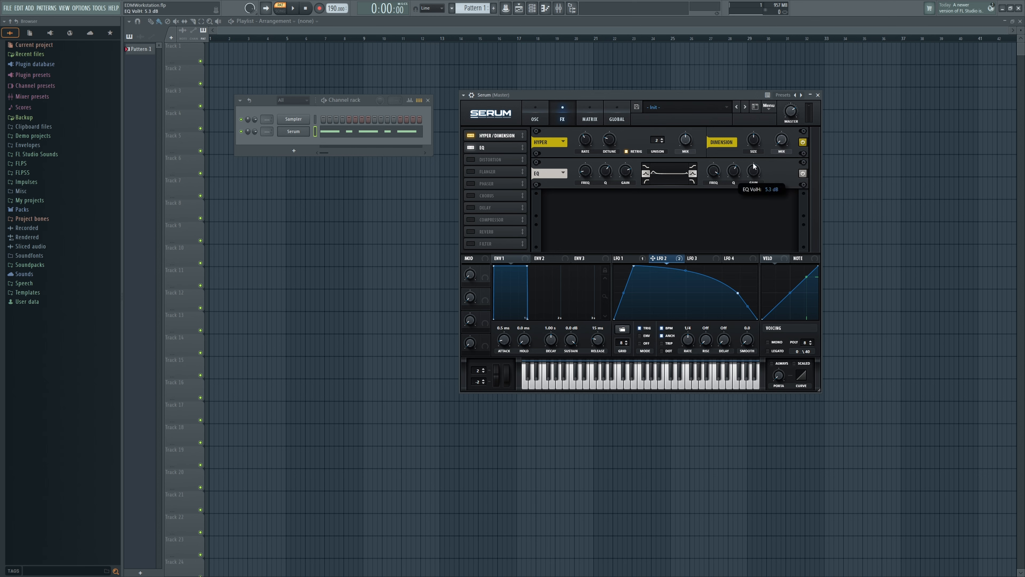
# Step: Add a multiband Compressor after the EQ, followed by a High 24 Filter with its cutoff at 8 Hz
pyautogui.click(492, 220)
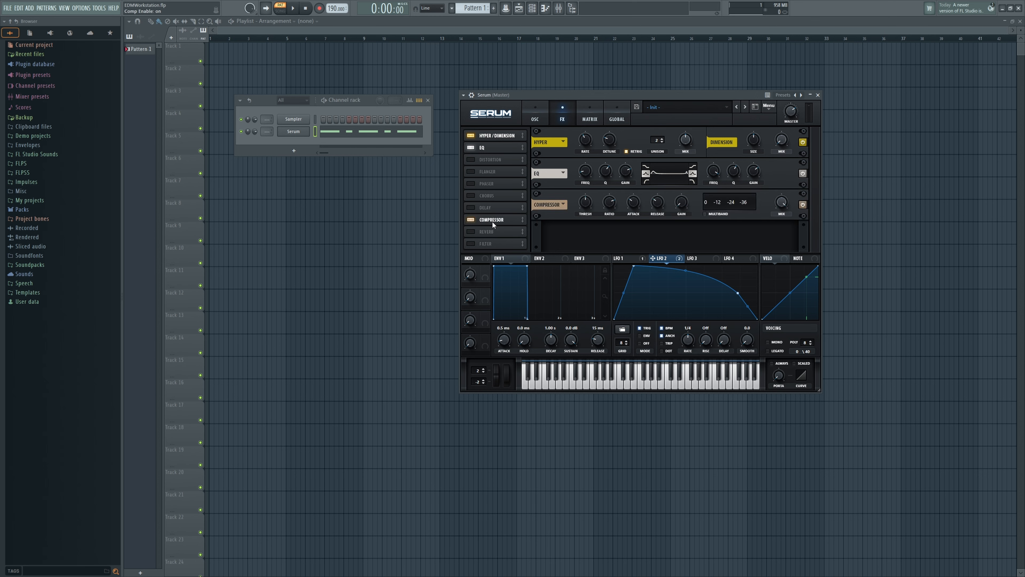
pyautogui.click(707, 214)
pyautogui.click(488, 244)
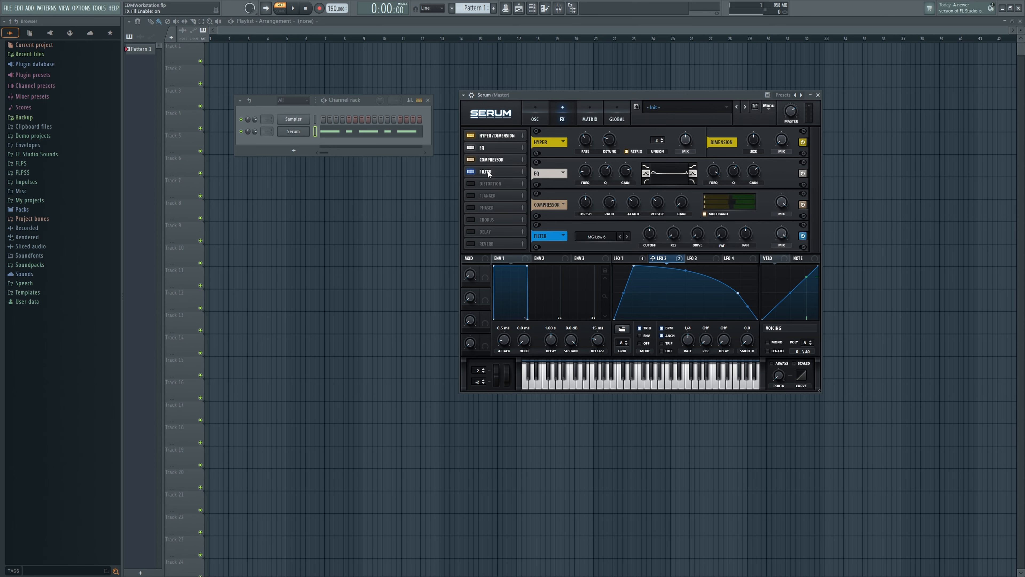
pyautogui.click(597, 236)
pyautogui.click(672, 342)
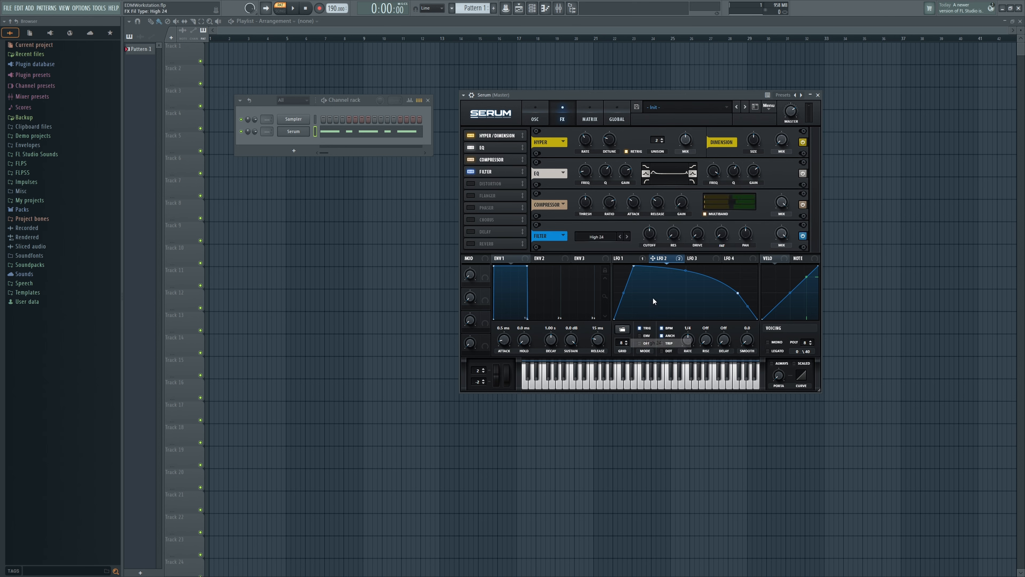
pyautogui.moveTo(650, 245); pyautogui.dragTo(645, 288)
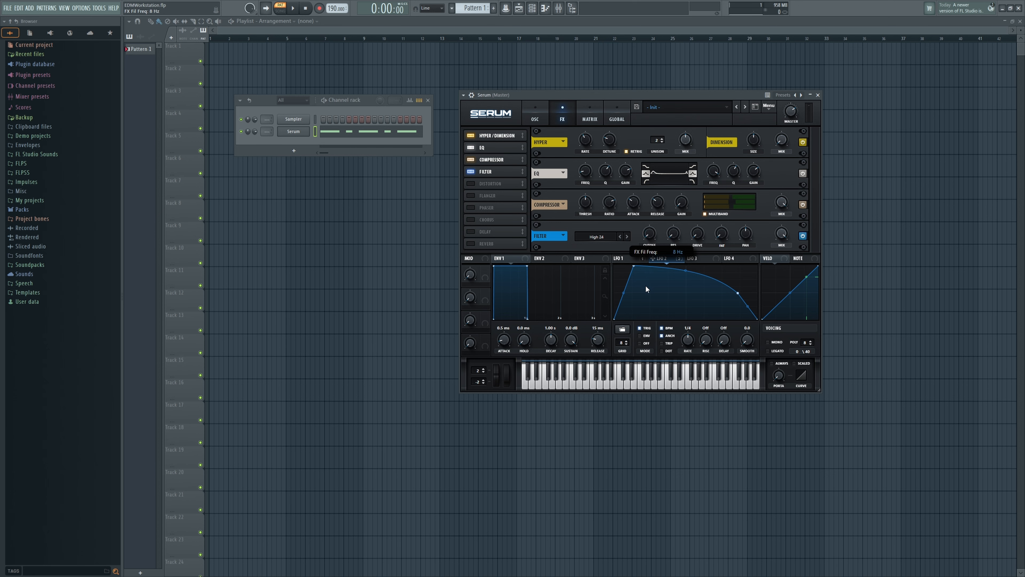
# Step: Modulate the EQ's two frequencies with LFO 2, using an amount of 38 for the low band and -25 for the high band
pyautogui.moveTo(592, 197); pyautogui.dragTo(573, 178)
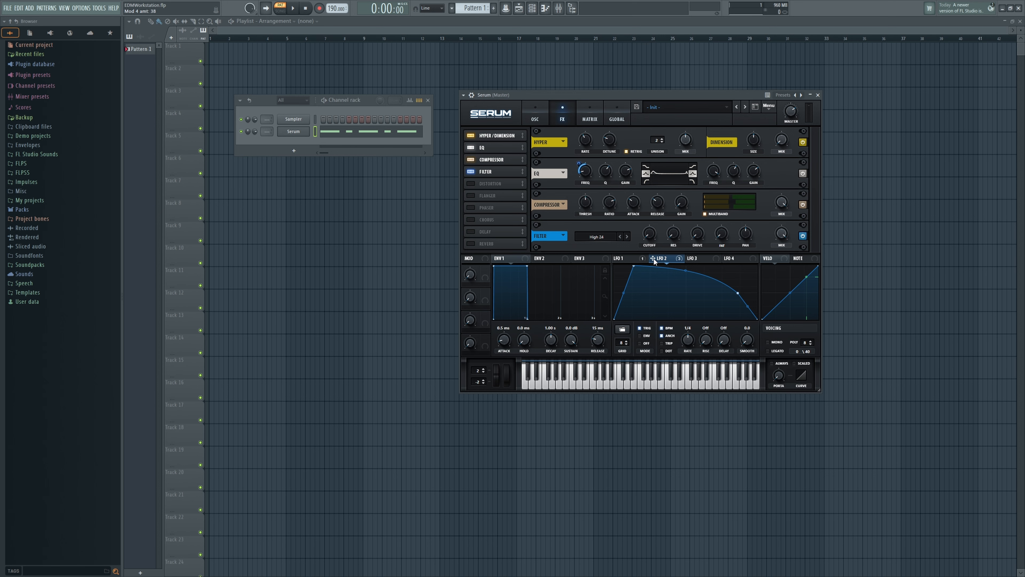
pyautogui.moveTo(714, 178); pyautogui.dragTo(702, 172)
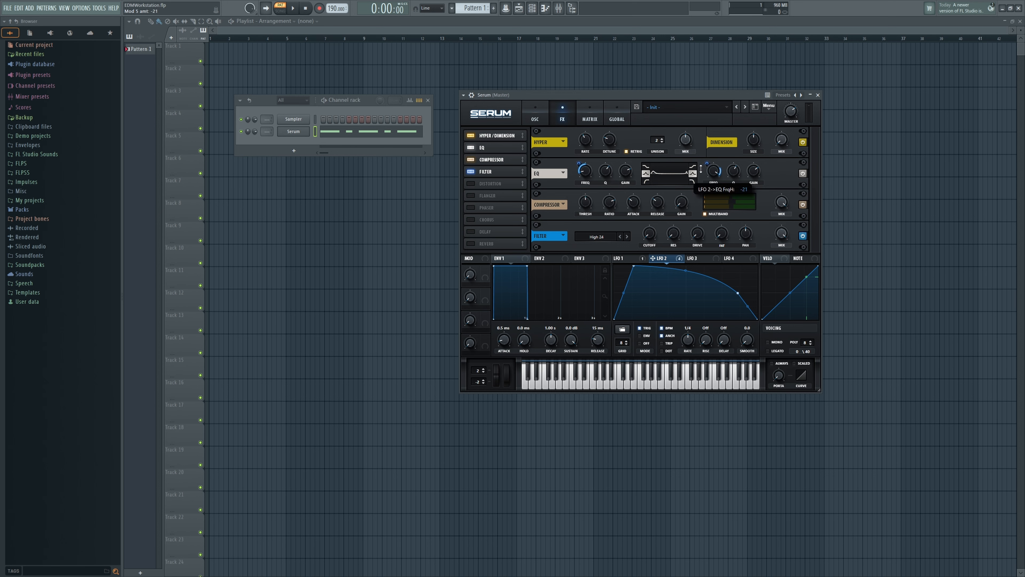
# Step: Shape LFO 3 as a curved decay from full level followed by a second peak, and set it to Trig mode
pyautogui.click(698, 260)
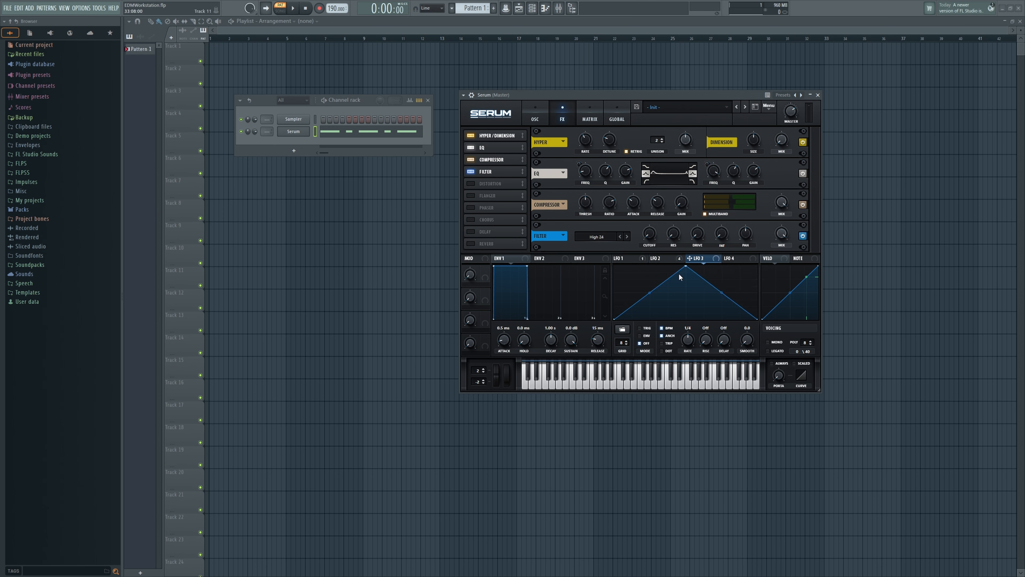
pyautogui.moveTo(687, 267); pyautogui.dragTo(614, 266)
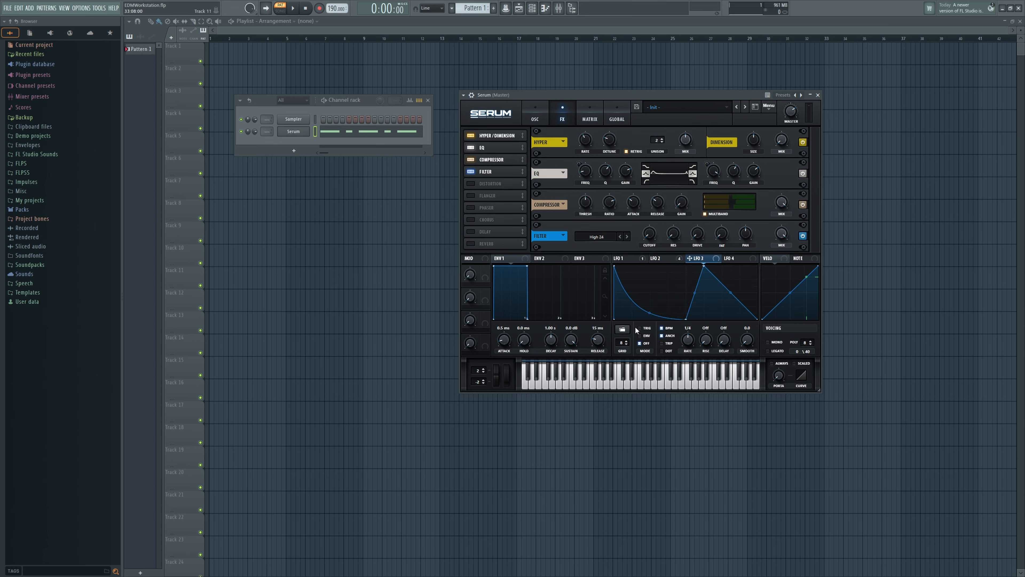
pyautogui.click(643, 328)
# Step: Assign LFO 3 to the cutoff of the effects-chain filter and audition the pattern
pyautogui.moveTo(699, 258); pyautogui.dragTo(650, 235)
pyautogui.press('space')
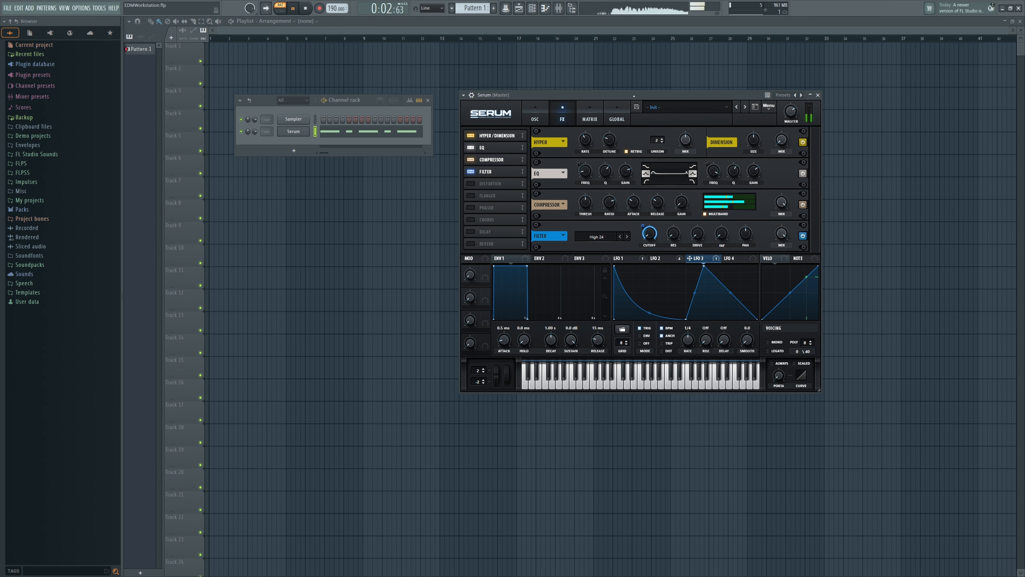
pyautogui.press('space')
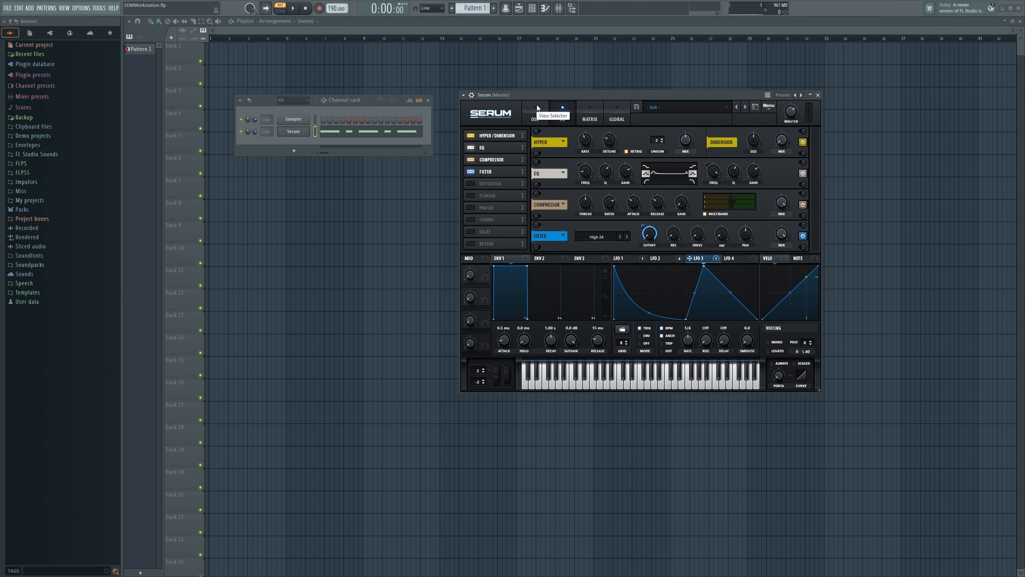
# Step: Modulate oscillator A's octave with LFO 1 by an amount of 20 and audition the pattern
pyautogui.click(537, 108)
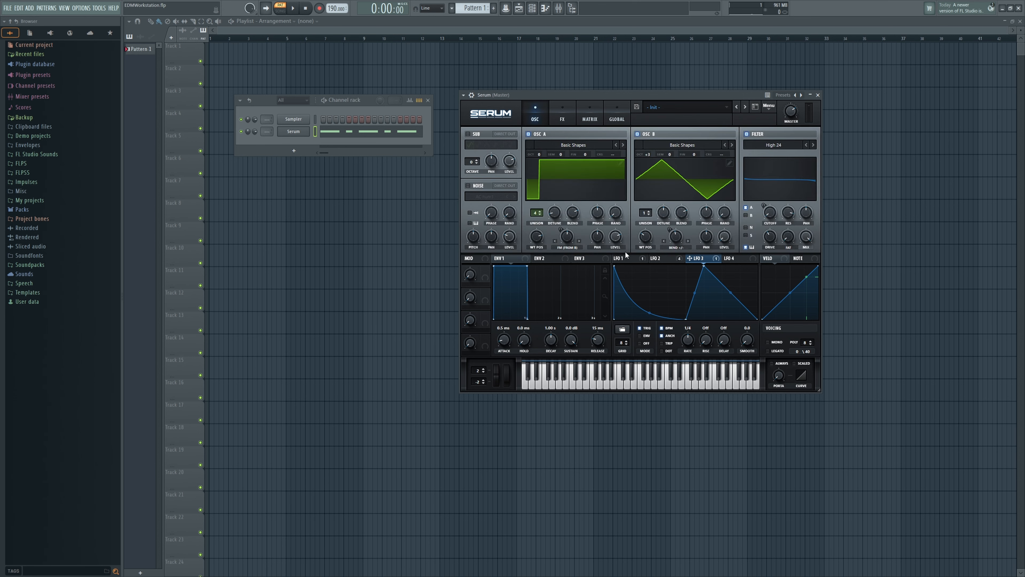
pyautogui.click(624, 259)
pyautogui.moveTo(638, 258); pyautogui.dragTo(545, 196)
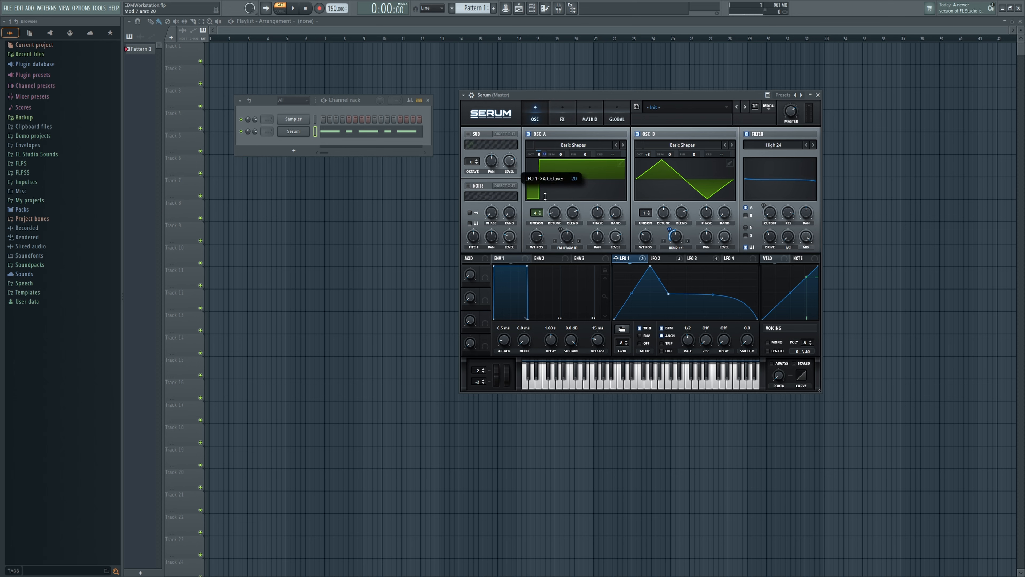
pyautogui.press('space')
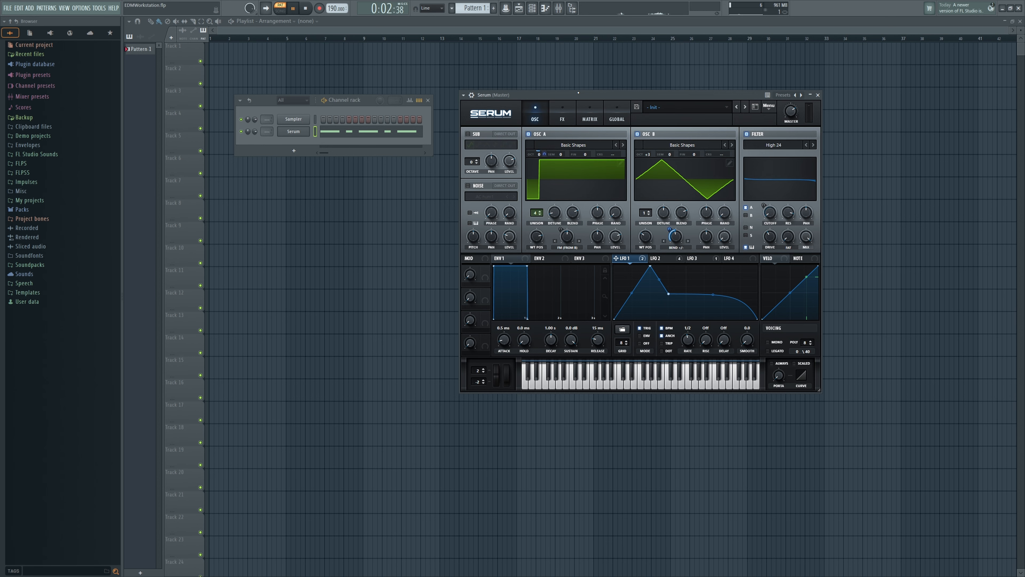
pyautogui.press('space')
# Step: Route the Serum channel to mixer track 13 and load Fruity Delay Bank in its first slot with a lowered feedback time
pyautogui.doubleClick(267, 132)
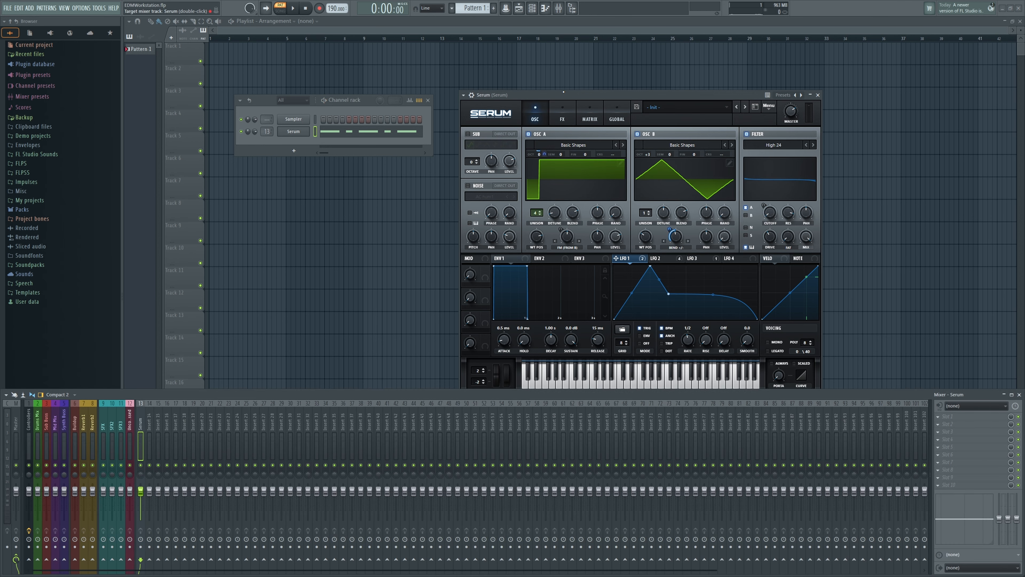
pyautogui.click(946, 416)
pyautogui.moveTo(952, 397)
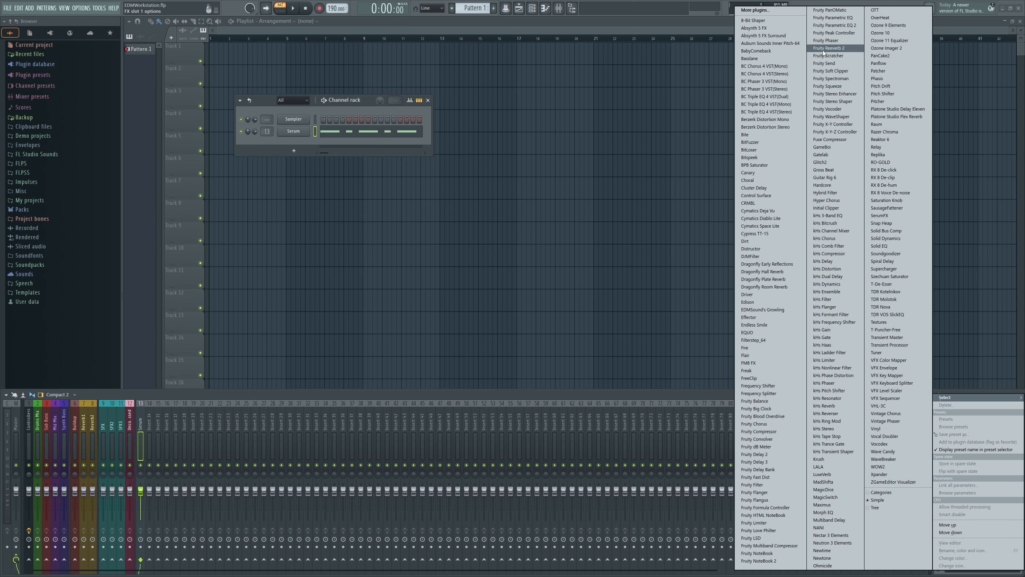
pyautogui.click(757, 469)
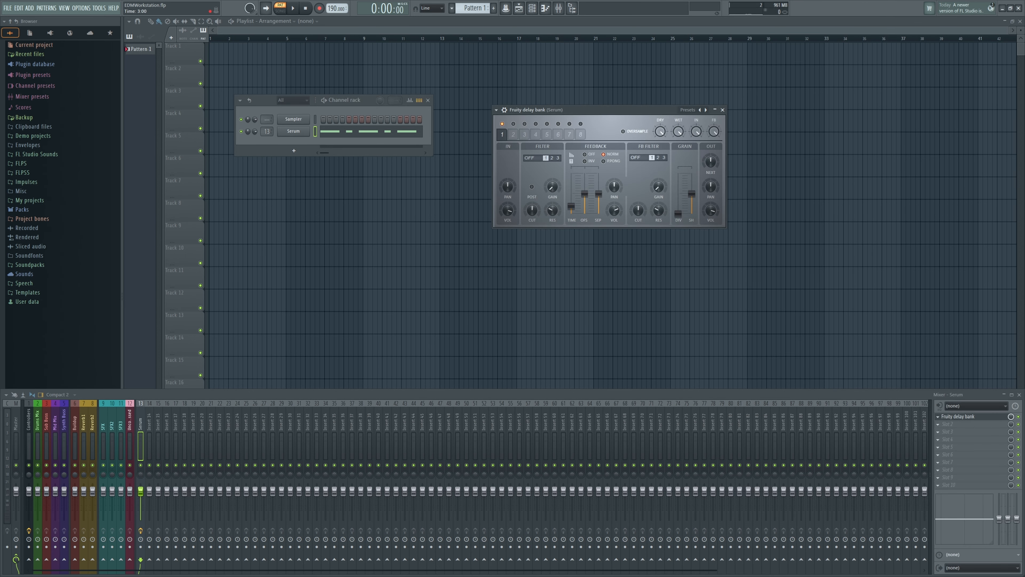
pyautogui.moveTo(571, 206); pyautogui.dragTo(571, 212)
# Step: Load OTT in the second mixer slot and Fruity Blood Overdrive in the third, with the overdrive's PreAmp slightly raised
pyautogui.click(942, 423)
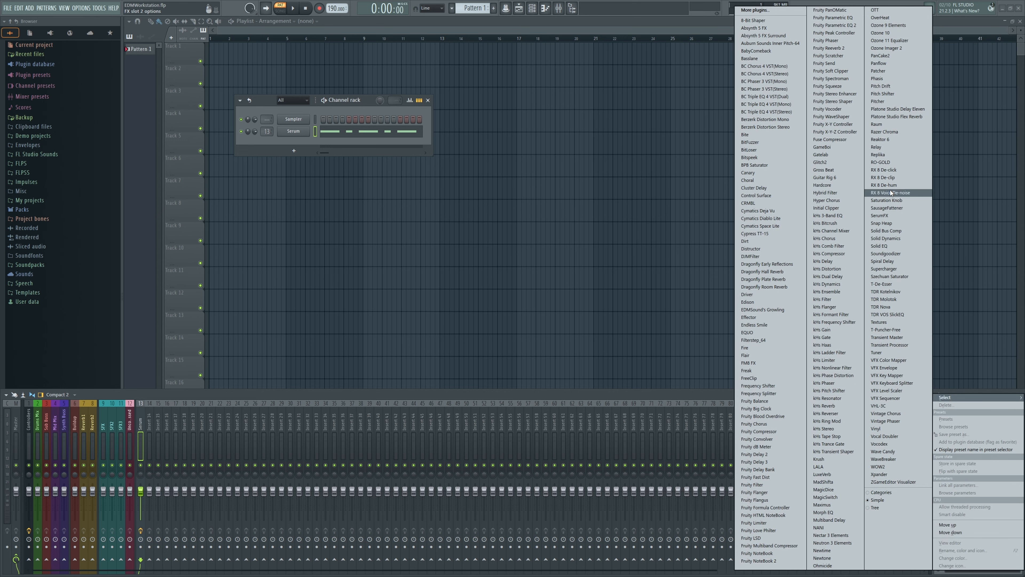
pyautogui.click(883, 10)
pyautogui.click(942, 432)
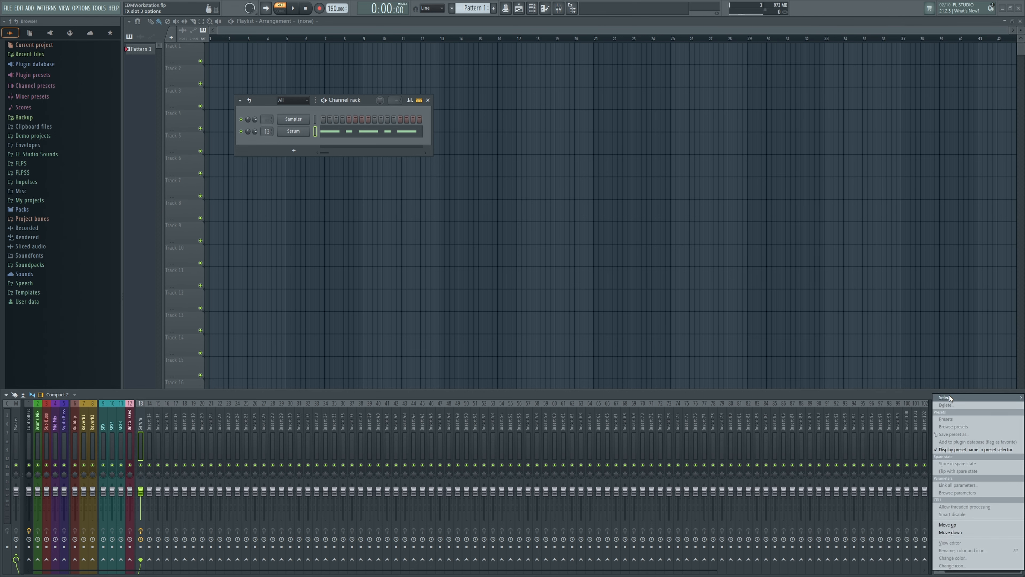
pyautogui.moveTo(946, 396)
pyautogui.click(787, 416)
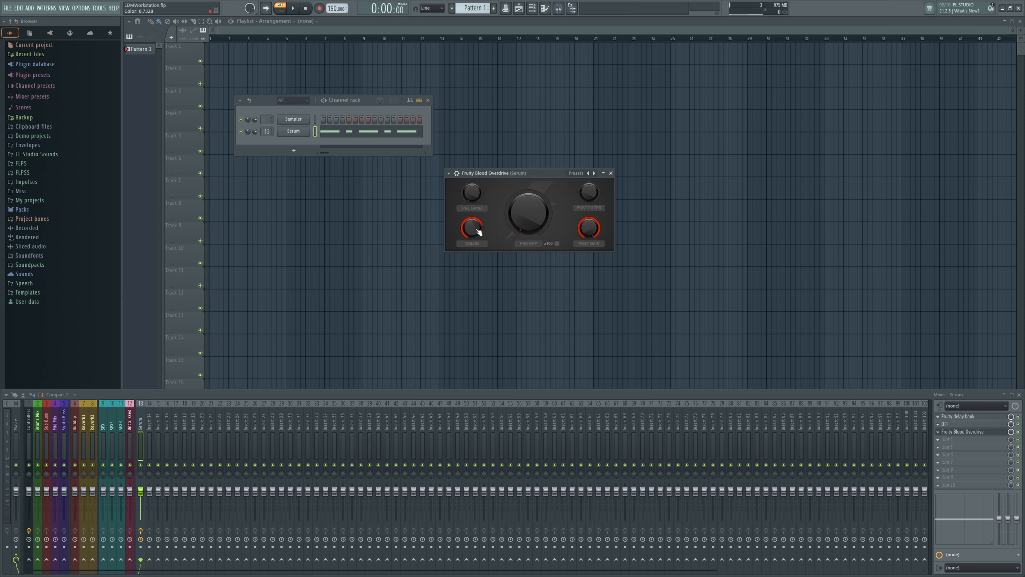
pyautogui.moveTo(527, 216); pyautogui.dragTo(527, 198)
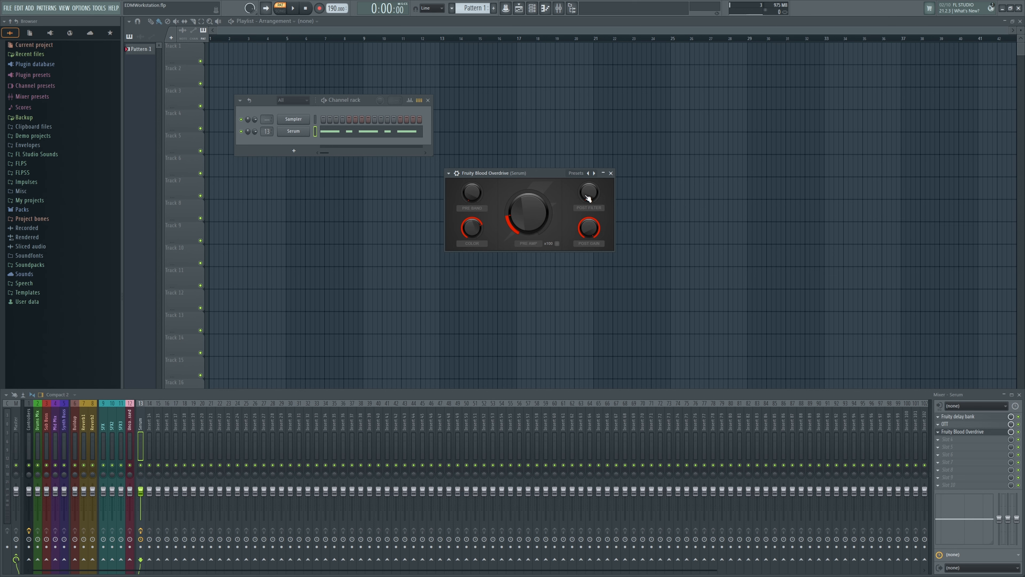
# Step: Load Fruity Parametric EQ 2 in the fourth mixer slot, shifting its low band up in frequency and lowering a mid band
pyautogui.click(966, 439)
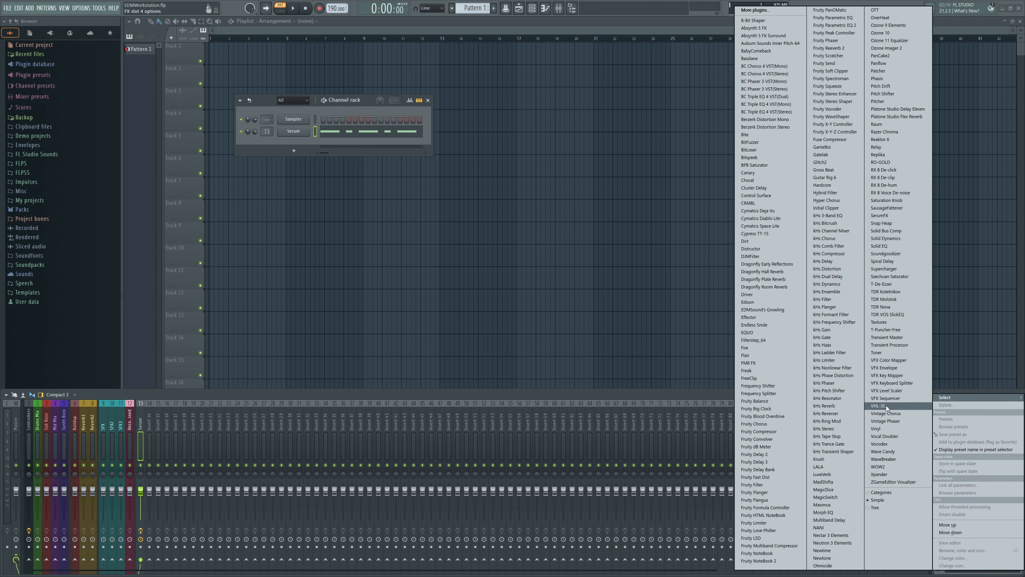
pyautogui.click(849, 25)
pyautogui.moveTo(506, 232); pyautogui.dragTo(526, 233)
pyautogui.moveTo(594, 233); pyautogui.dragTo(594, 245)
pyautogui.click(962, 439)
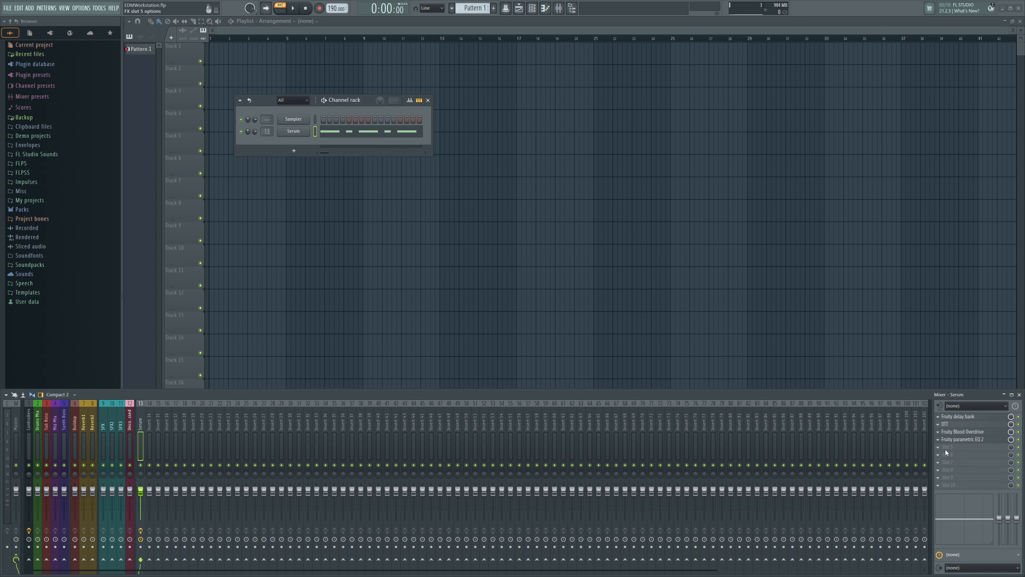
# Step: Load Ozone Imager 2 in the fifth mixer slot with Stereoize on and the width at 17%
pyautogui.click(946, 447)
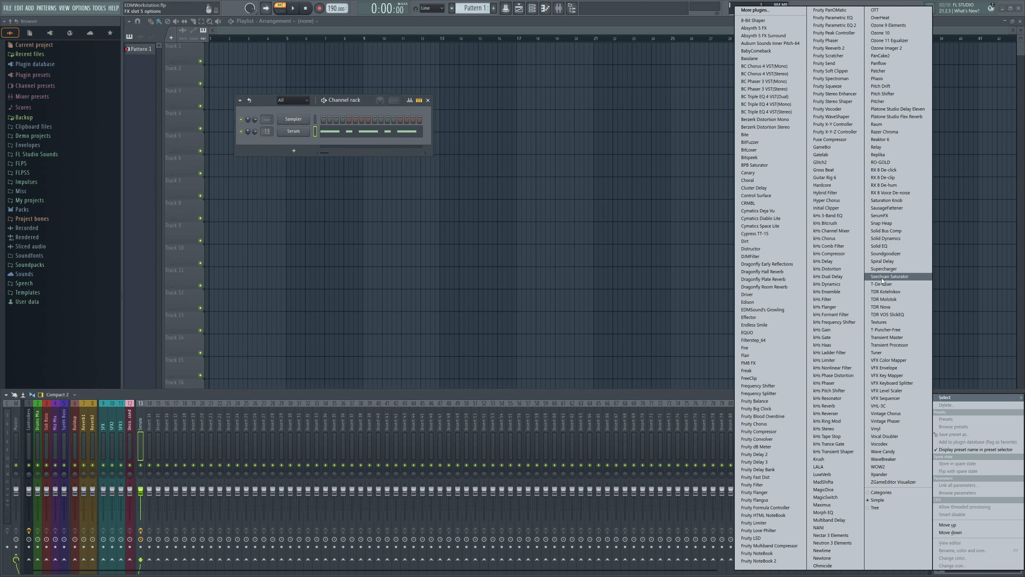
pyautogui.click(899, 46)
pyautogui.moveTo(334, 59); pyautogui.dragTo(661, 177)
pyautogui.click(715, 210)
pyautogui.moveTo(701, 266); pyautogui.dragTo(701, 257)
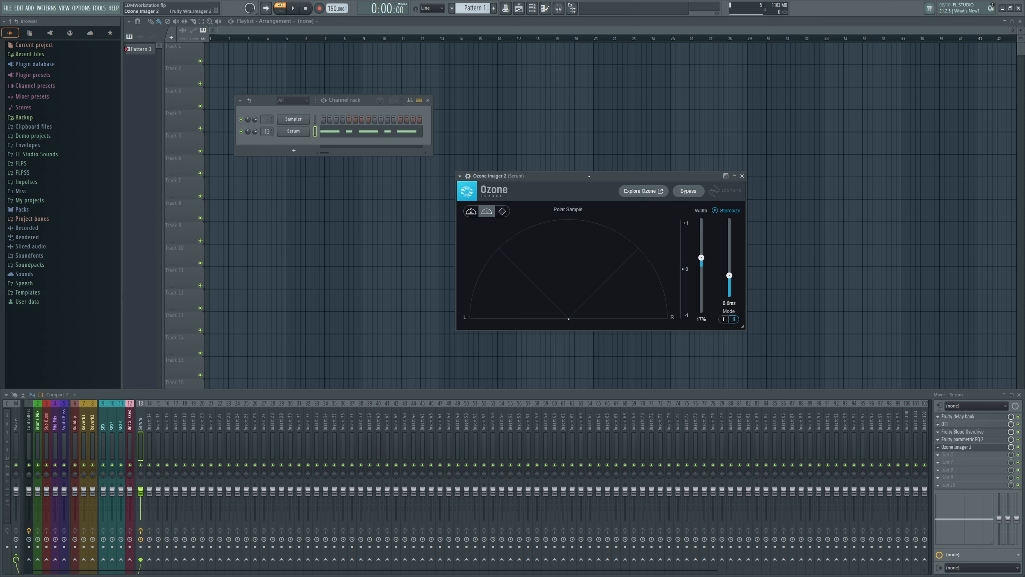
# Step: Audition the pattern through the mixer effects chain, with Serum reopened for a second listen
pyautogui.press('space')
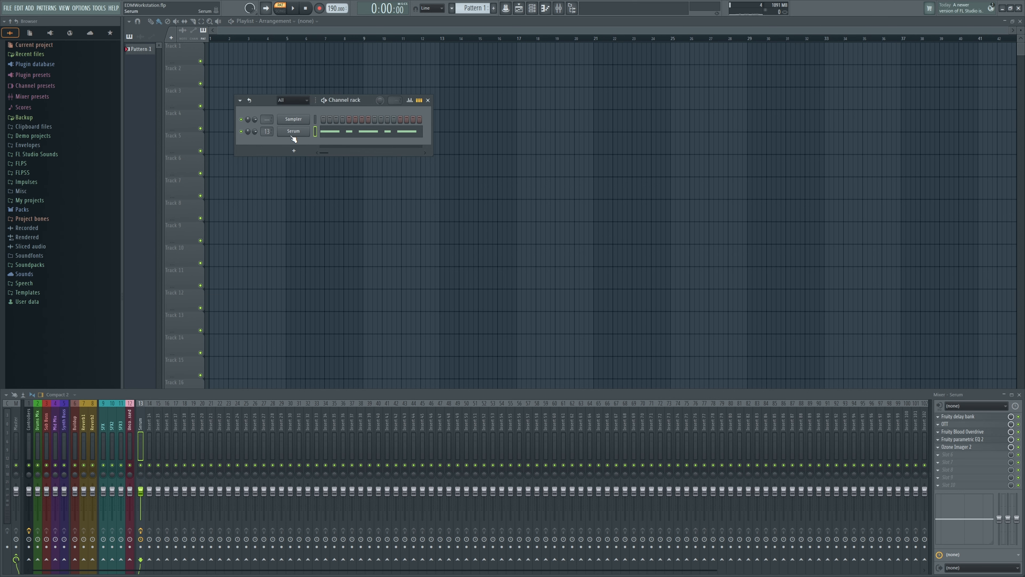
pyautogui.click(292, 134)
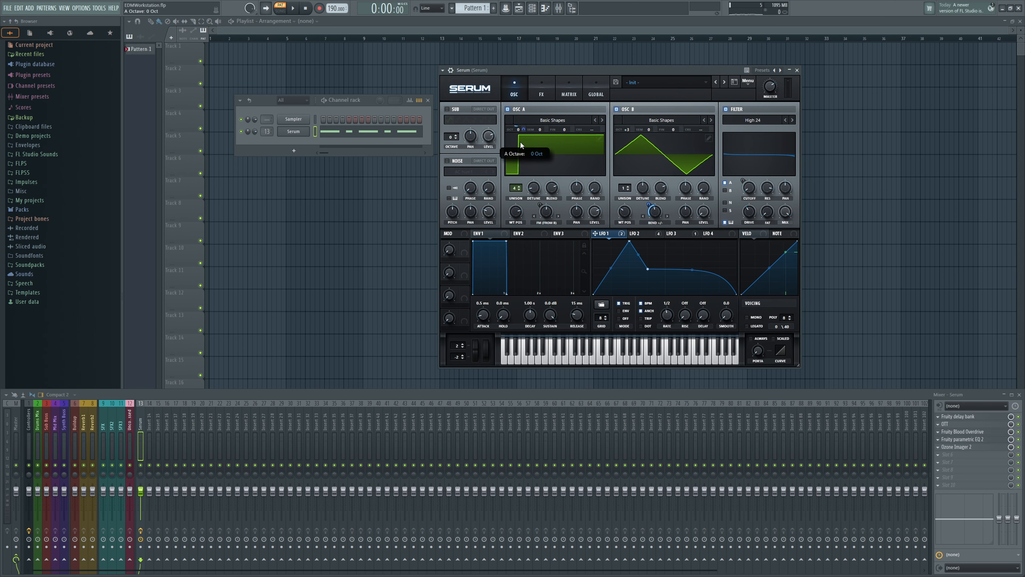
pyautogui.press('space')
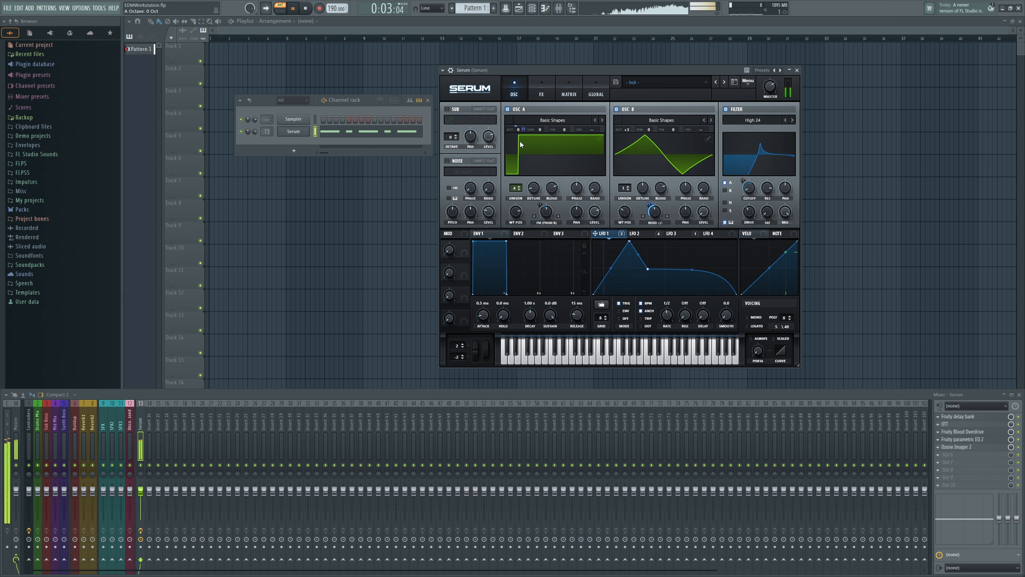
pyautogui.press('space')
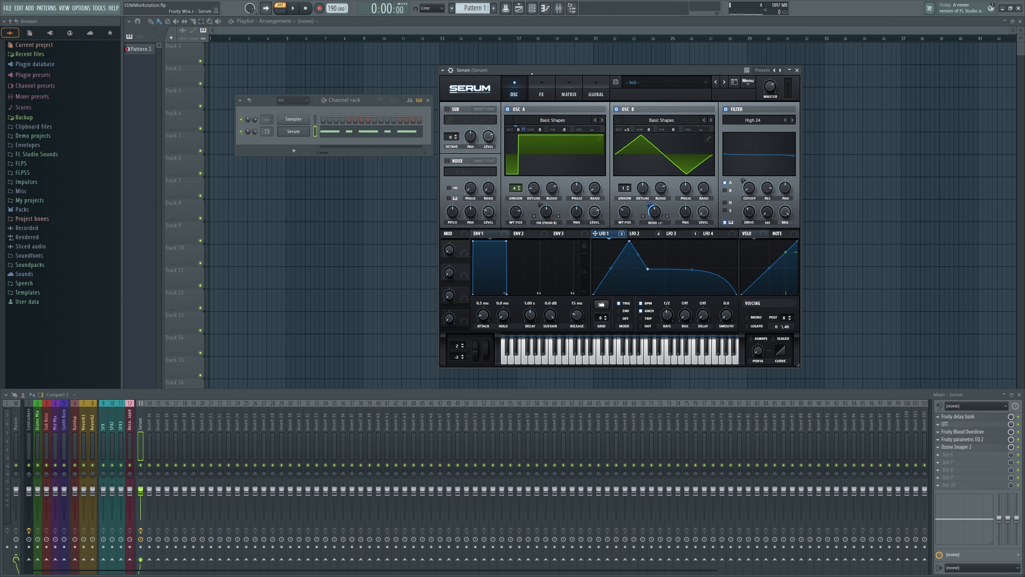